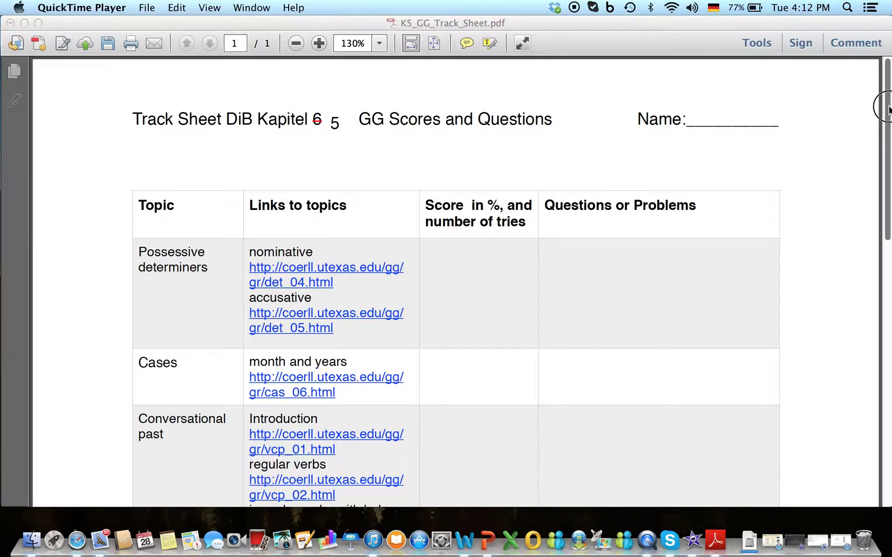
Step: Bring the track sheet PDF forward and scroll to the Simple past link
{"action": "left_click", "coordinate": [884, 112]}
{"action": "scroll", "coordinate": [832, 132], "scroll_direction": "down", "scroll_amount": 2}
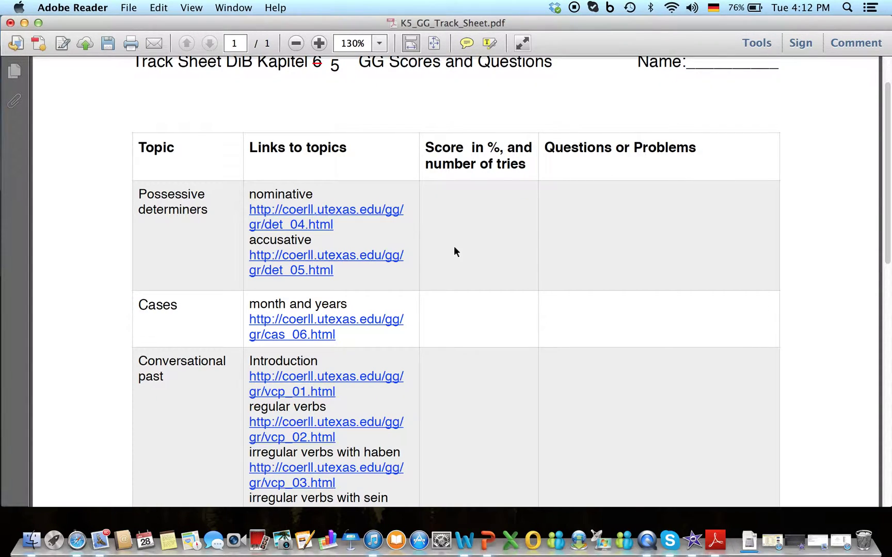
{"action": "scroll", "coordinate": [455, 250], "scroll_direction": "down", "scroll_amount": 4}
{"action": "scroll", "coordinate": [454, 250], "scroll_direction": "down", "scroll_amount": 5}
{"action": "scroll", "coordinate": [453, 252], "scroll_direction": "down", "scroll_amount": 8}
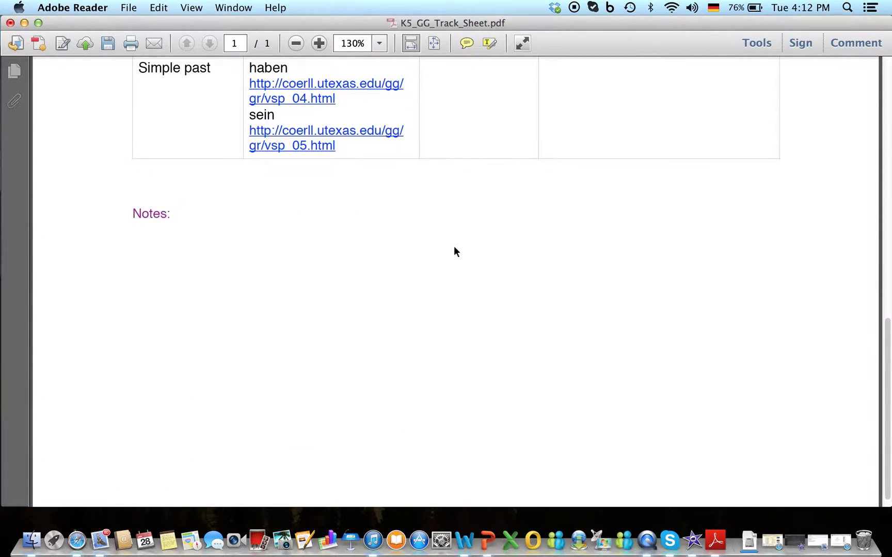
{"action": "scroll", "coordinate": [454, 252], "scroll_direction": "down", "scroll_amount": 1}
{"action": "scroll", "coordinate": [295, 86], "scroll_direction": "up", "scroll_amount": 10}
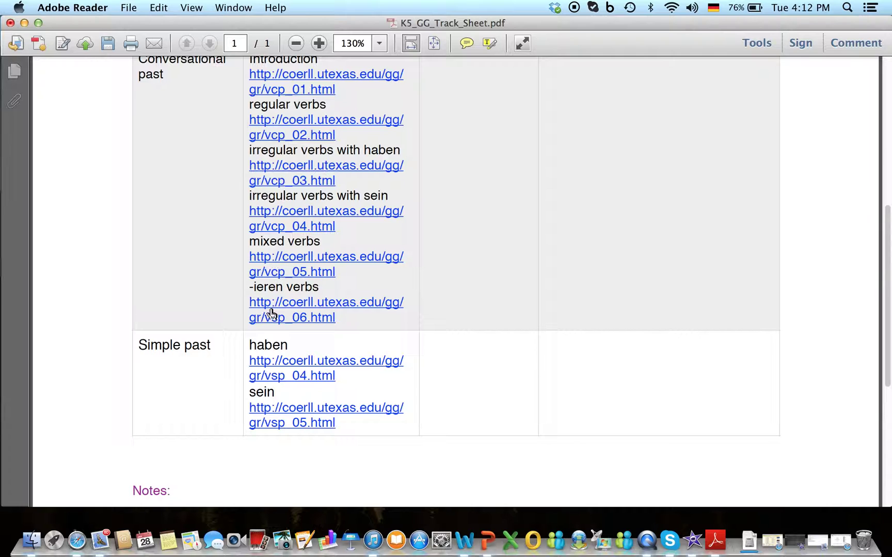
Step: Open the vsp_04.html Simple past link and scroll Safari down to the Übung exercise
{"action": "left_click", "coordinate": [285, 364]}
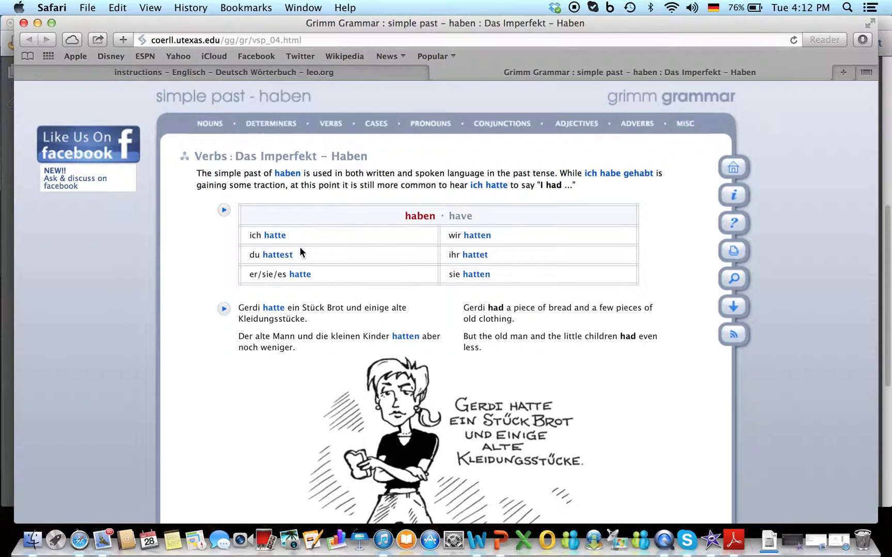
{"action": "scroll", "coordinate": [352, 323], "scroll_direction": "down", "scroll_amount": 4}
{"action": "scroll", "coordinate": [354, 327], "scroll_direction": "down", "scroll_amount": 1}
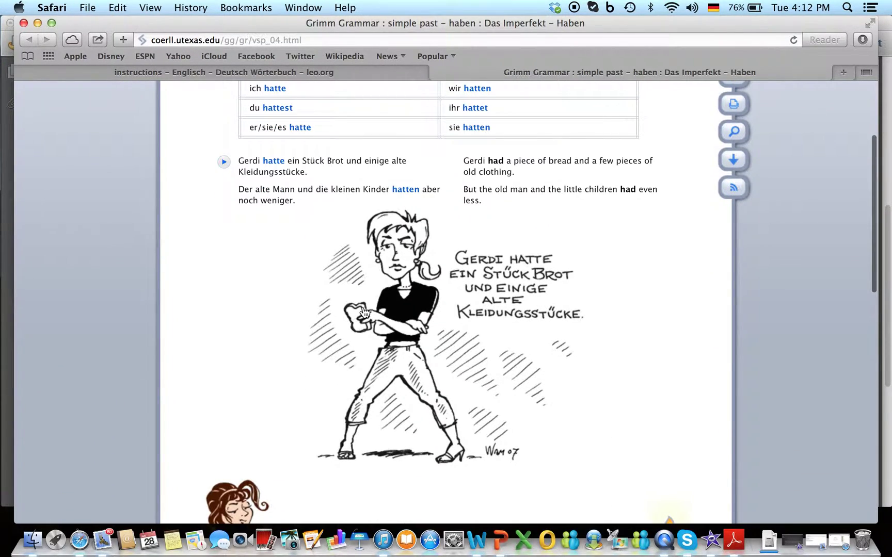
{"action": "scroll", "coordinate": [356, 330], "scroll_direction": "down", "scroll_amount": 10}
{"action": "scroll", "coordinate": [363, 309], "scroll_direction": "down", "scroll_amount": 10}
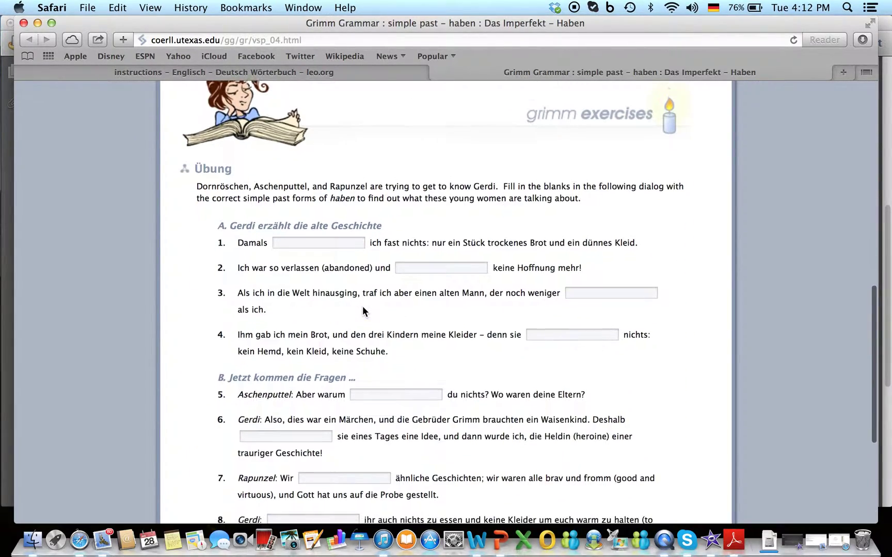
{"action": "scroll", "coordinate": [363, 306], "scroll_direction": "up", "scroll_amount": 7}
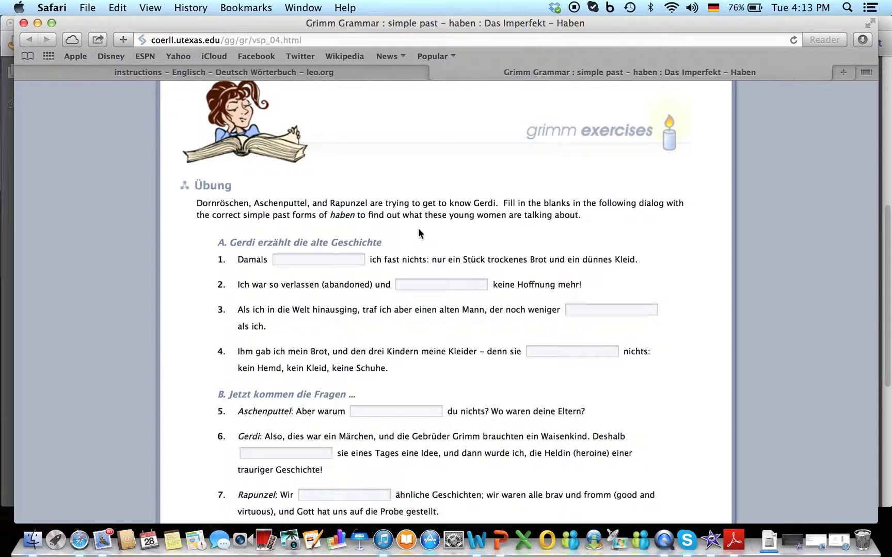
Step: Answer blanks 1 and 2 with hatte, highlighting the subjects ich and Ich
{"action": "left_click", "coordinate": [290, 265]}
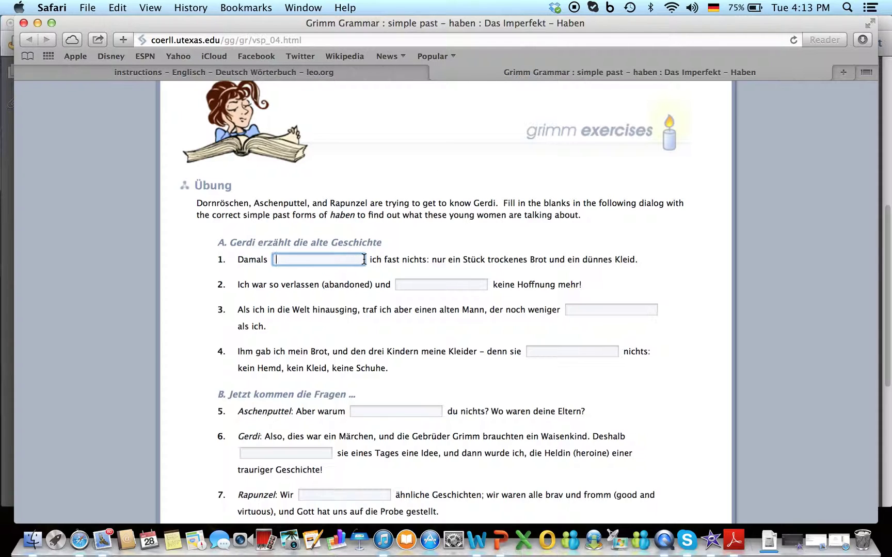
{"action": "left_click", "coordinate": [379, 261]}
{"action": "double_click", "coordinate": [378, 260]}
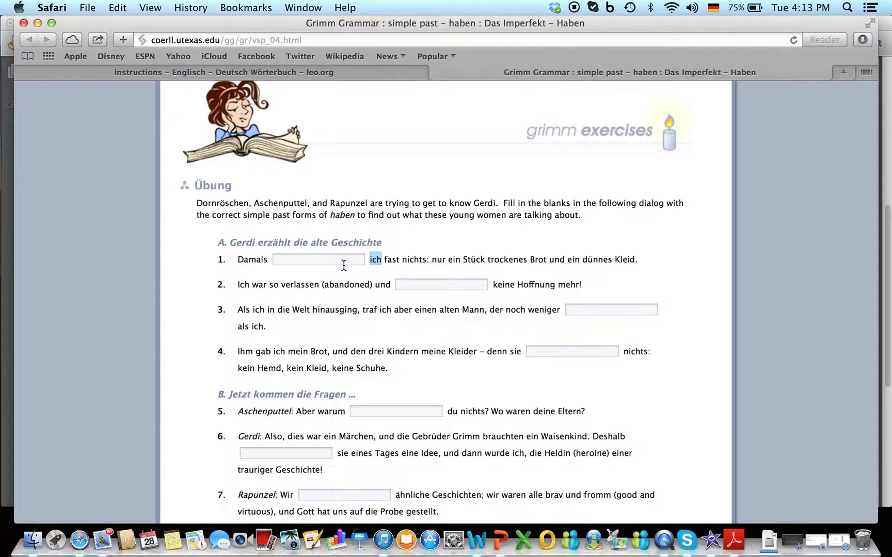
{"action": "left_click", "coordinate": [322, 258]}
{"action": "type", "text": "hatte"}
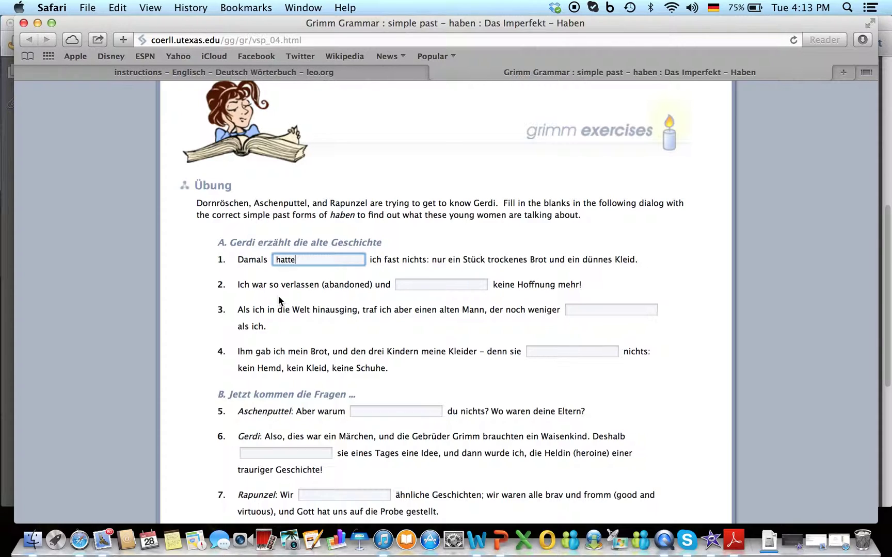
{"action": "left_click", "coordinate": [425, 287]}
{"action": "type", "text": "hatte"}
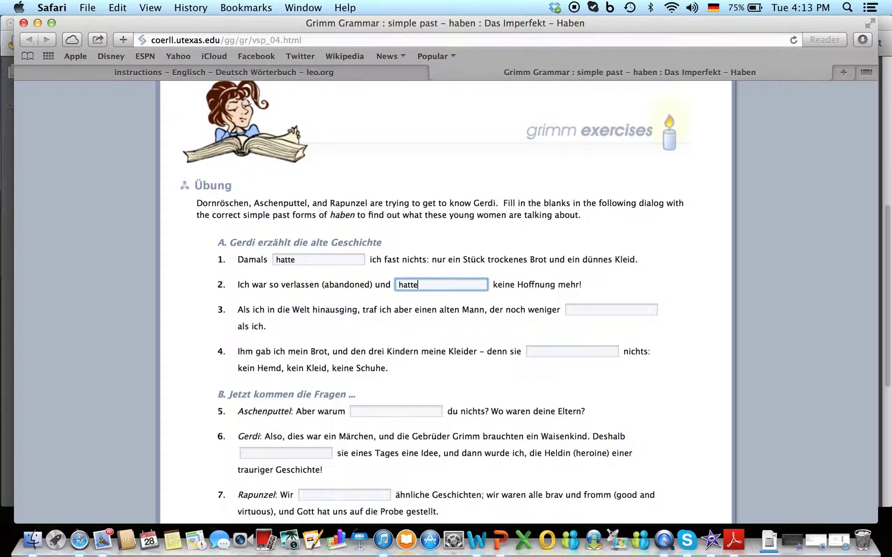
{"action": "double_click", "coordinate": [244, 285]}
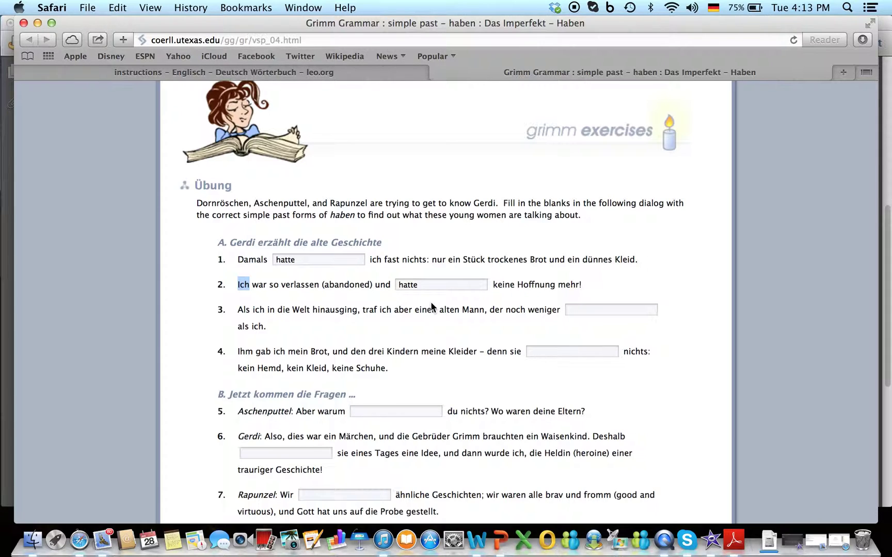
{"action": "left_click", "coordinate": [263, 308]}
Step: Enter hatte in blank 3 (subject Mann) and hatten in blank 4
{"action": "left_click", "coordinate": [573, 310]}
{"action": "type", "text": "ha"}
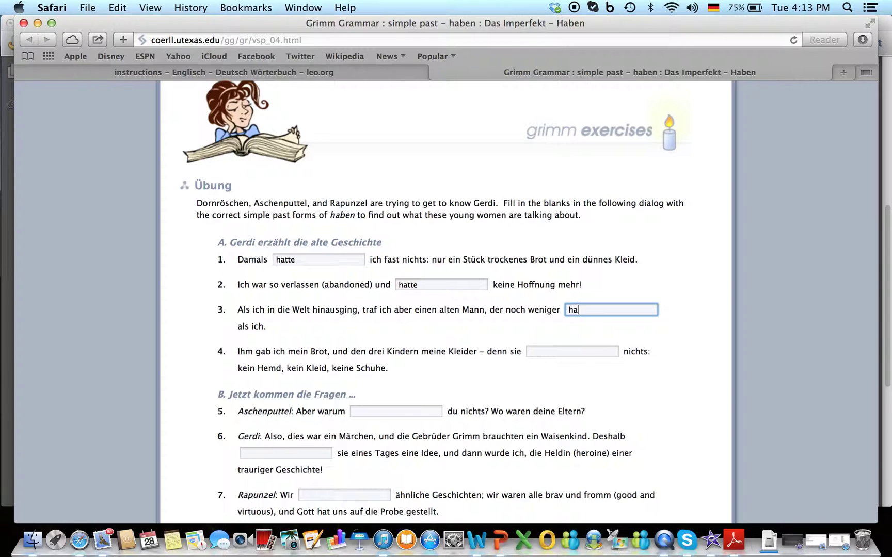
{"action": "type", "text": "tte"}
{"action": "scroll", "coordinate": [549, 314], "scroll_direction": "down", "scroll_amount": 1}
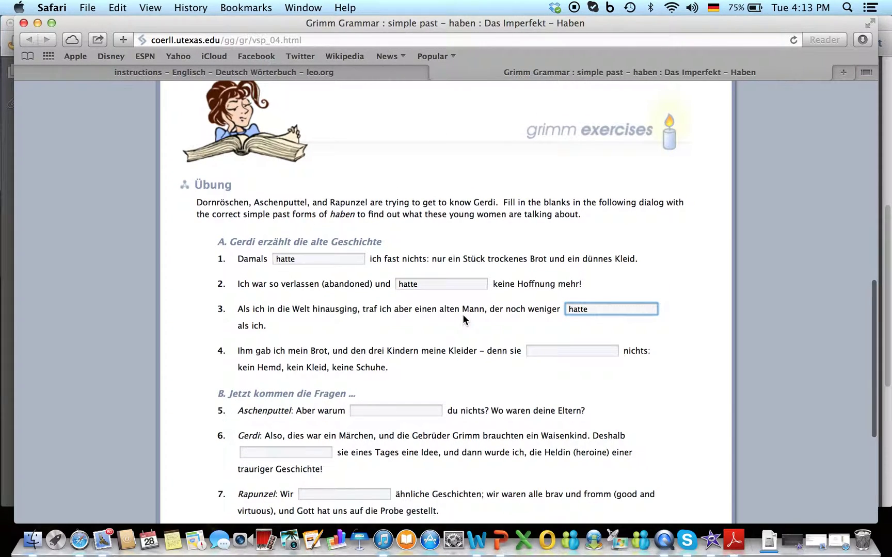
{"action": "double_click", "coordinate": [467, 309]}
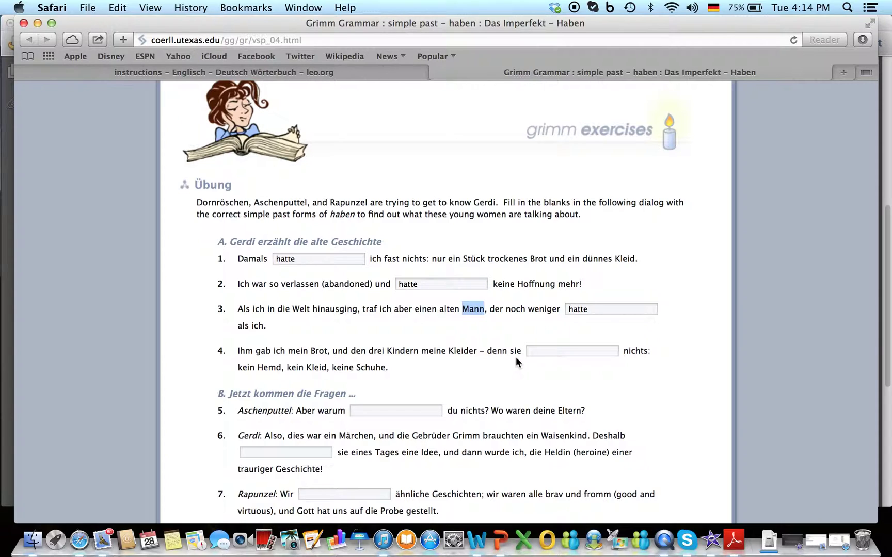
{"action": "left_click", "coordinate": [556, 349]}
{"action": "type", "text": "hatten"}
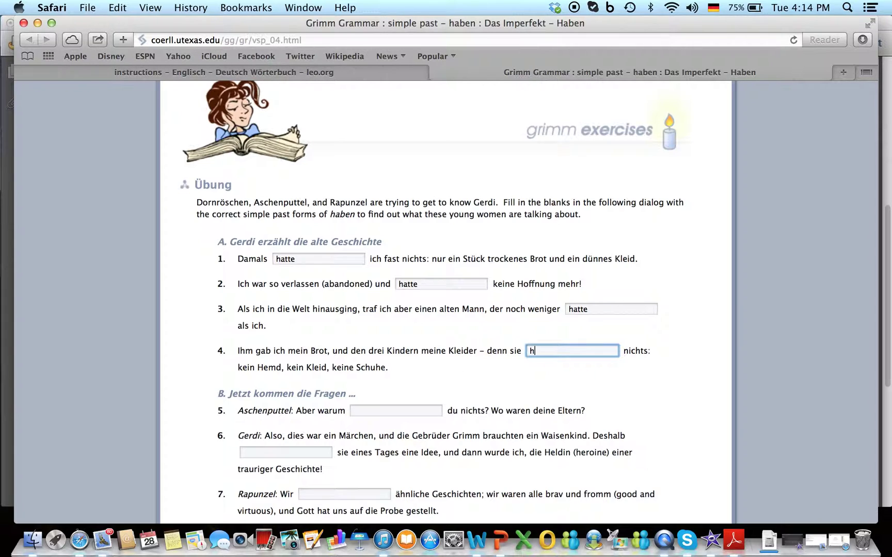
{"action": "left_click", "coordinate": [510, 353]}
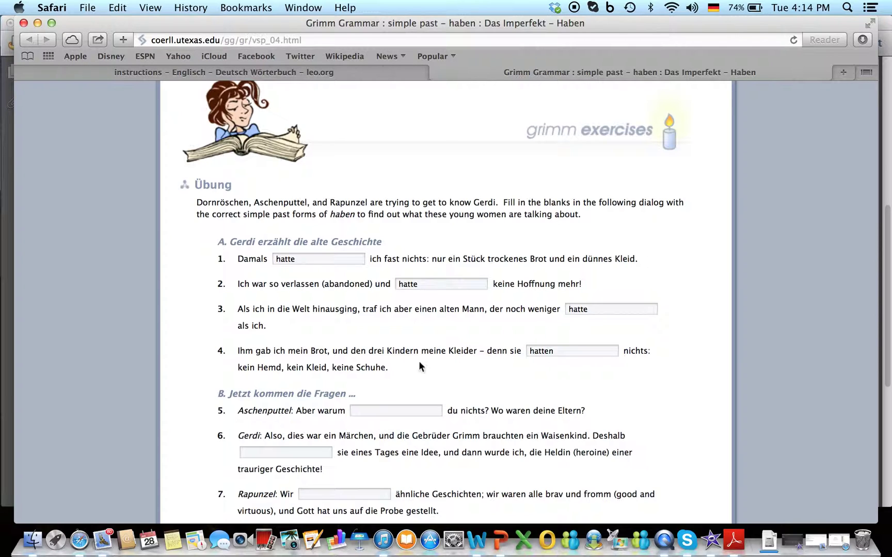
{"action": "scroll", "coordinate": [404, 374], "scroll_direction": "down", "scroll_amount": 5}
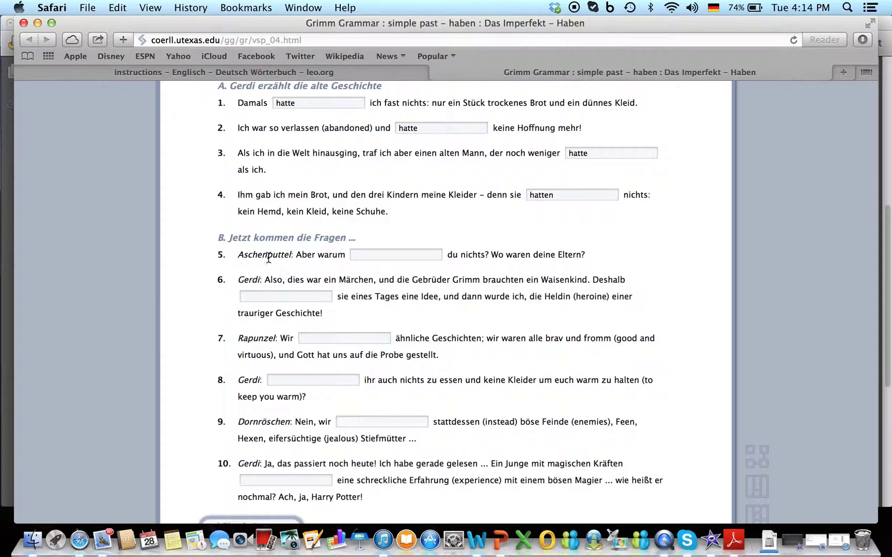
Step: Enter hattest in blank 5 (du) and hatten in blank 6 (sie, Gebrüder Grimm)
{"action": "left_click", "coordinate": [382, 252]}
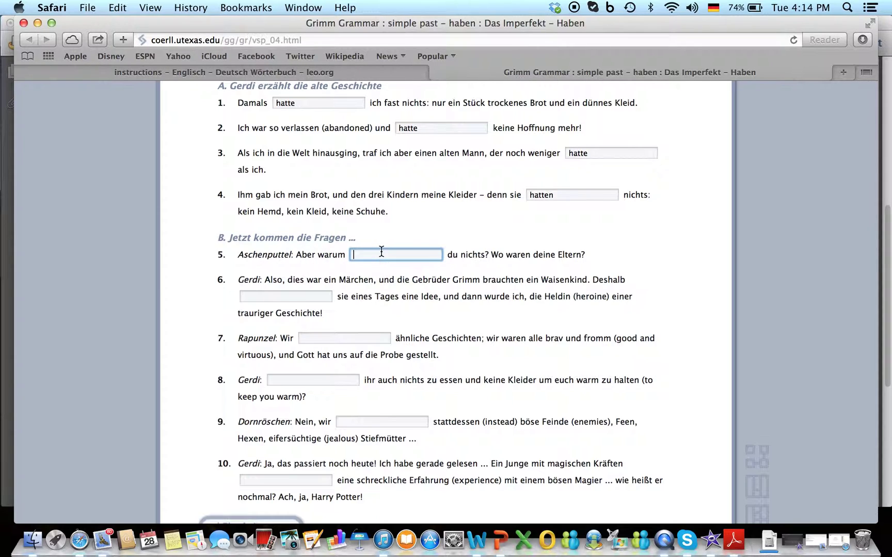
{"action": "type", "text": "hattest"}
{"action": "double_click", "coordinate": [453, 255]}
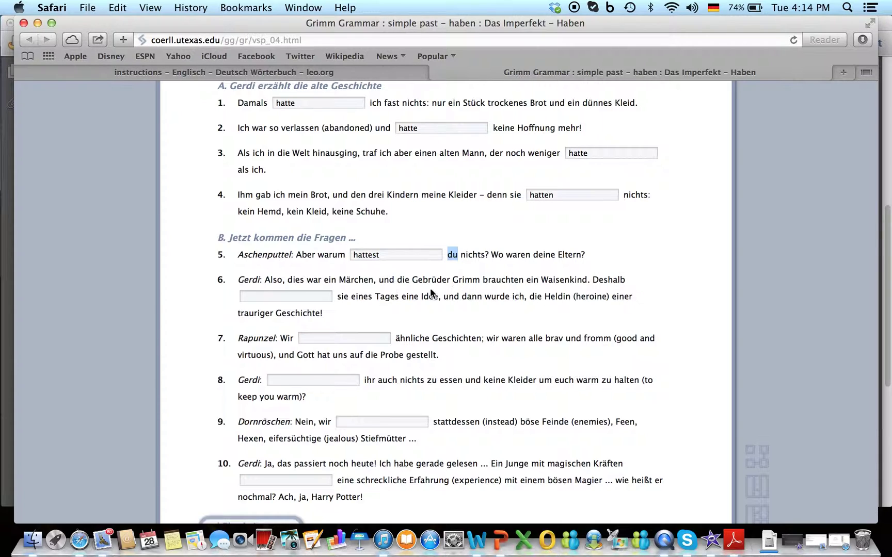
{"action": "left_click", "coordinate": [281, 296]}
{"action": "type", "text": "hatte"}
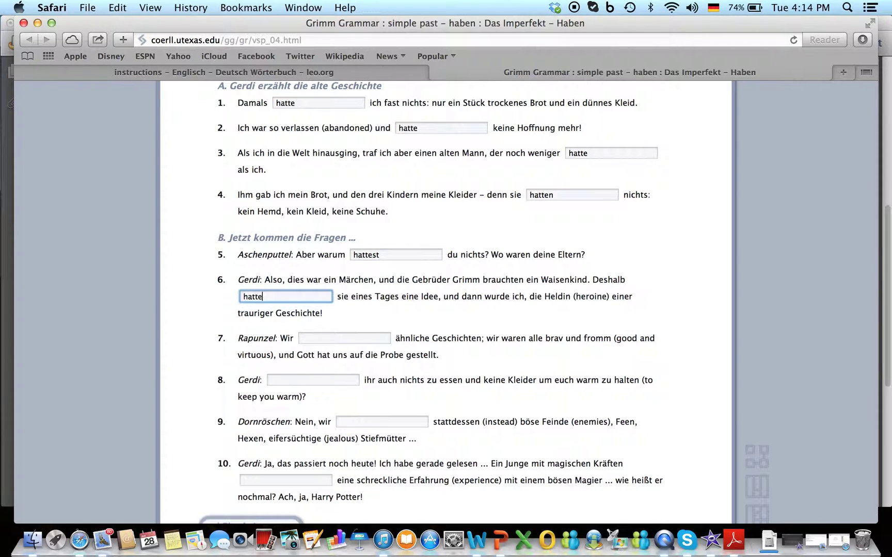
{"action": "type", "text": "n"}
{"action": "double_click", "coordinate": [345, 296]}
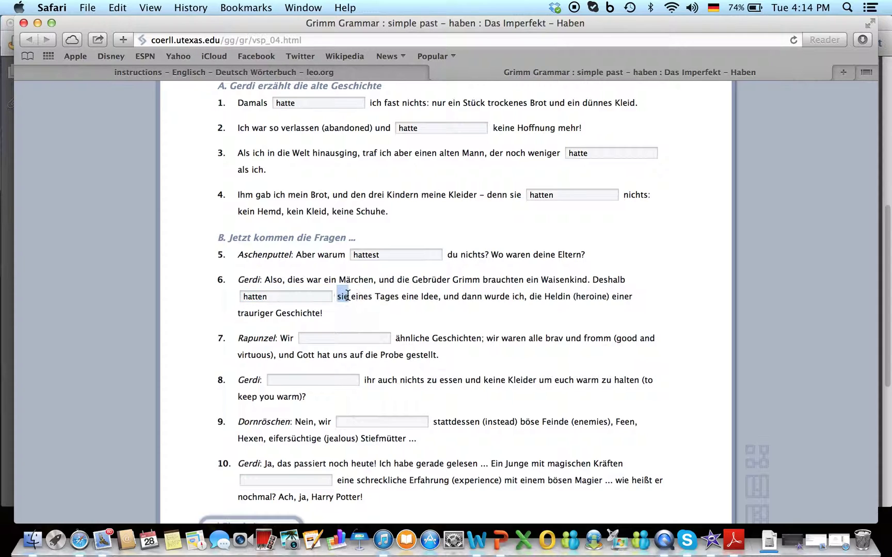
{"action": "left_click_drag", "start_coordinate": [415, 280], "coordinate": [479, 280]}
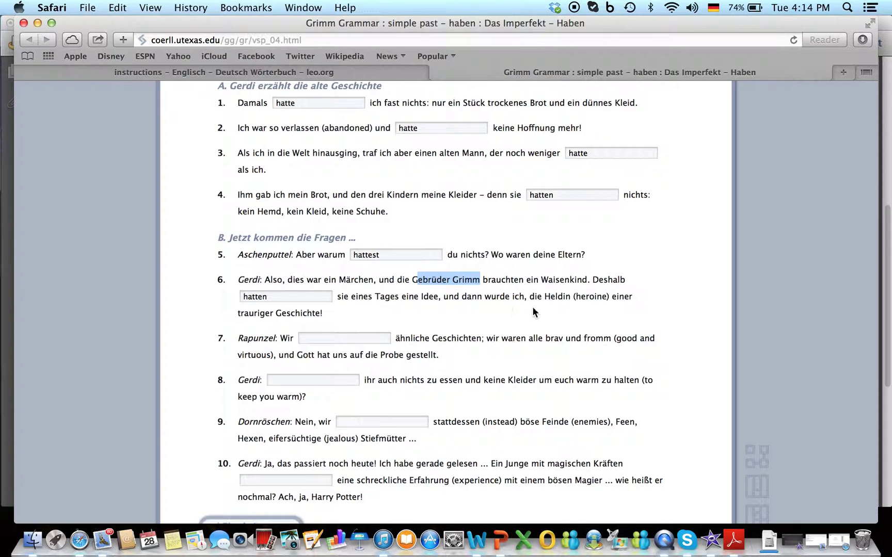
{"action": "left_click", "coordinate": [302, 326]}
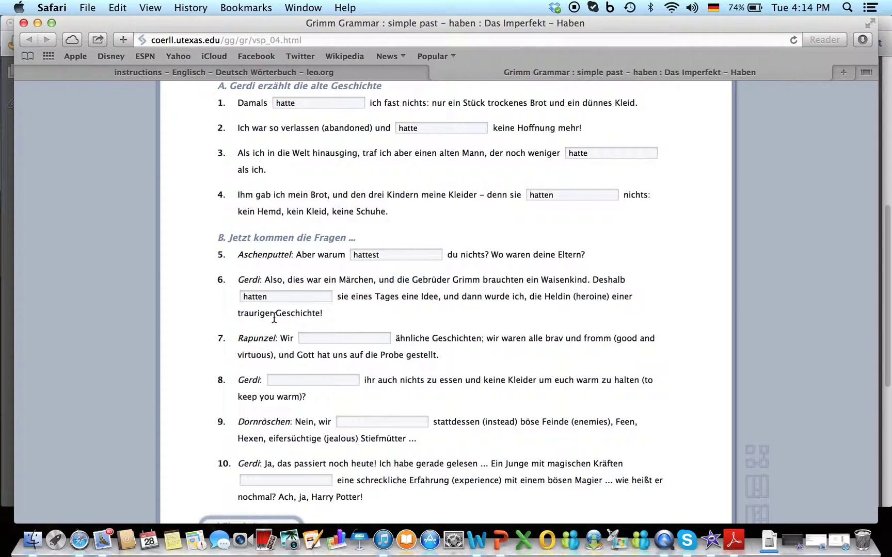
{"action": "scroll", "coordinate": [295, 333], "scroll_direction": "down", "scroll_amount": 2}
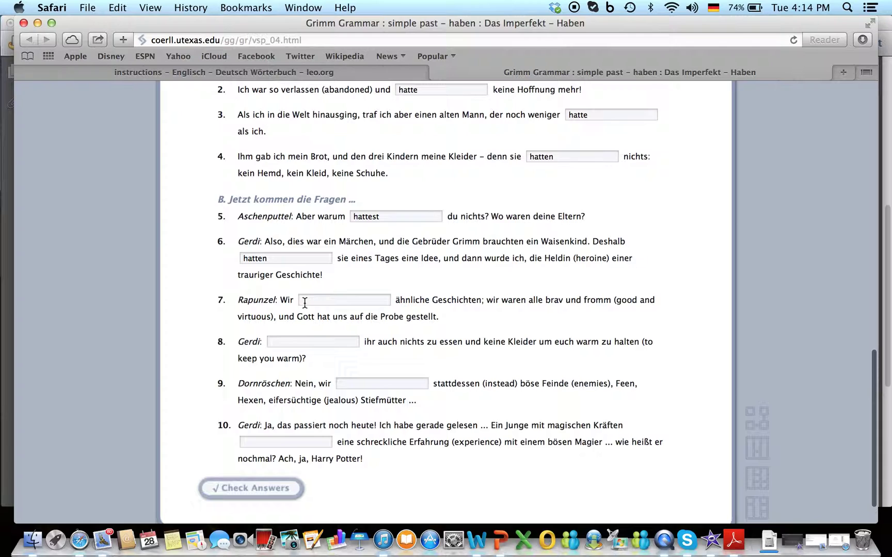
Step: Fill blanks 7–9 with hatten, hattet (ihr) and hatten (wir)
{"action": "left_click", "coordinate": [304, 302]}
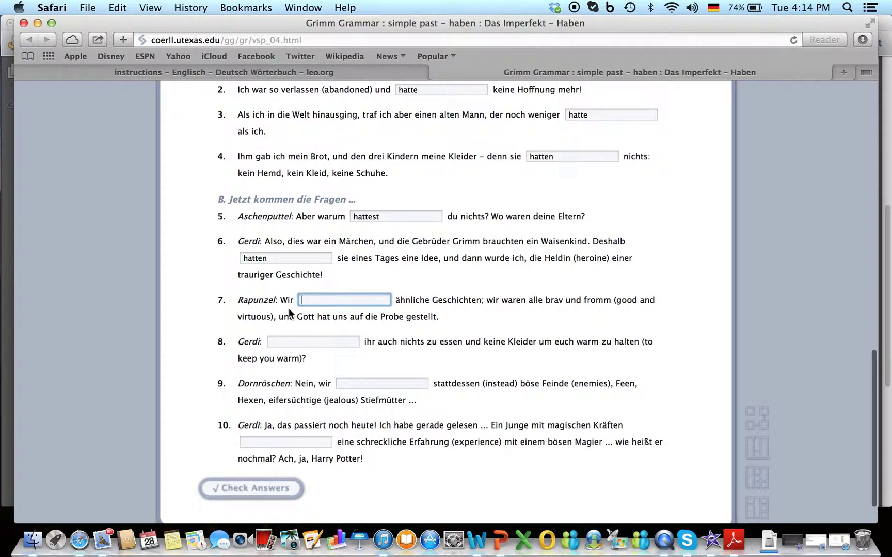
{"action": "type", "text": "hatten"}
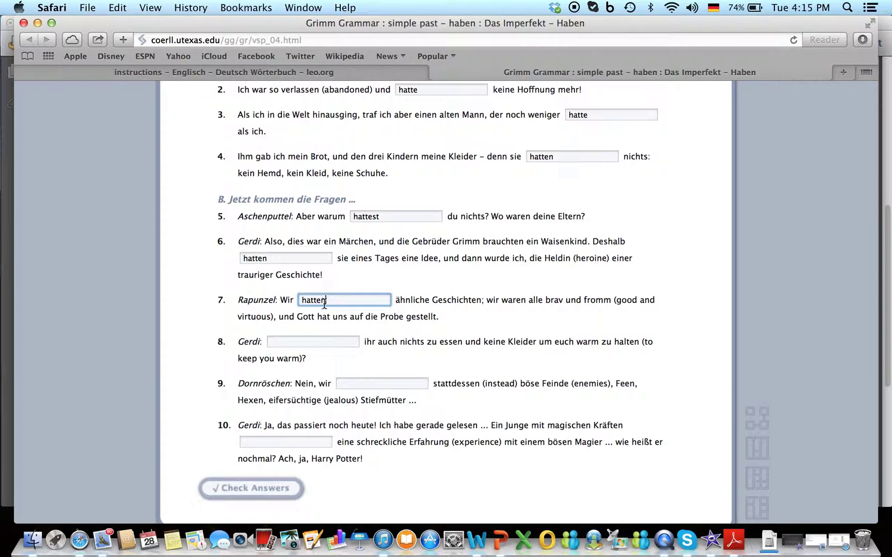
{"action": "left_click", "coordinate": [279, 343]}
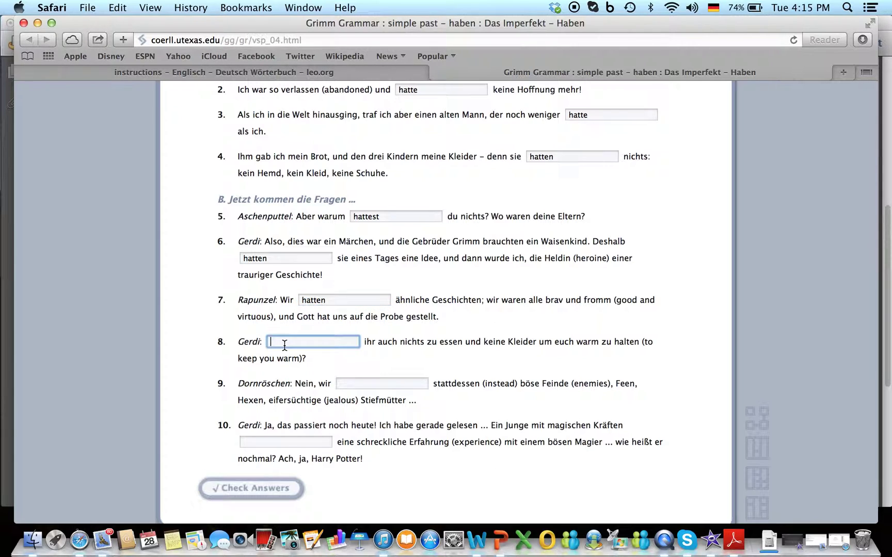
{"action": "type", "text": "hattet"}
{"action": "double_click", "coordinate": [369, 341]}
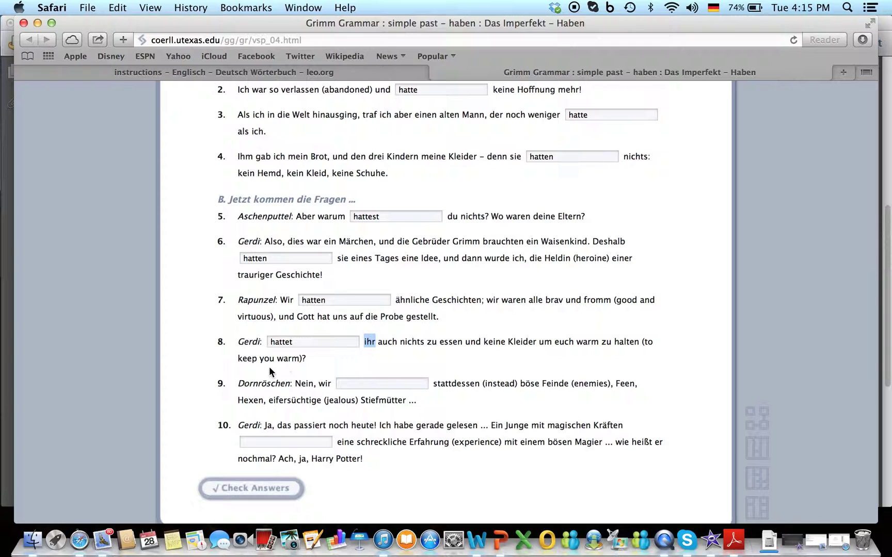
{"action": "left_click", "coordinate": [351, 381]}
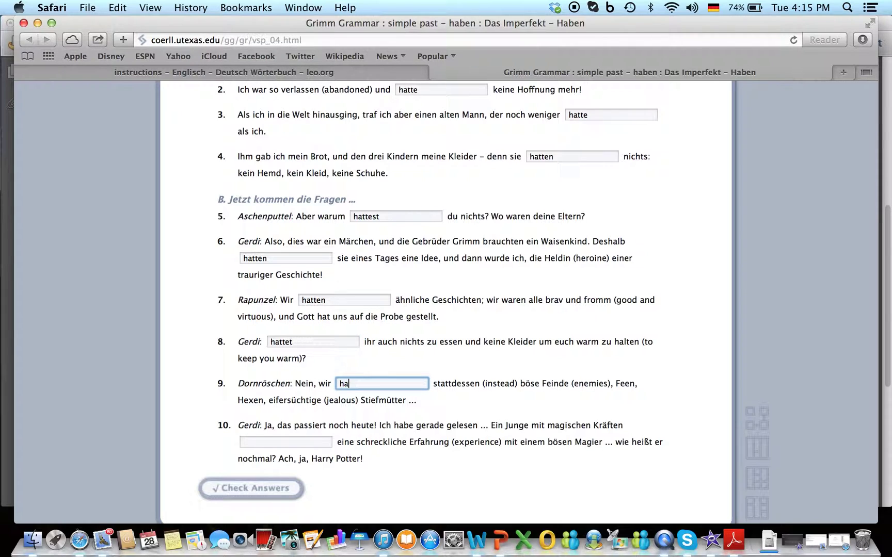
{"action": "double_click", "coordinate": [324, 382]}
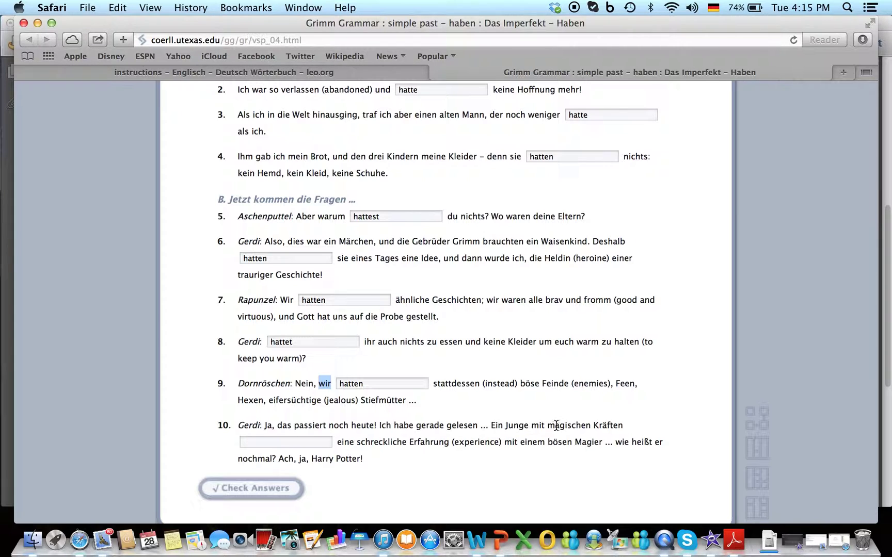
Step: Enter hatte in blank 10 and check answers, scoring 100% (10 of 10)
{"action": "left_click", "coordinate": [320, 442]}
{"action": "type", "text": "hatte"}
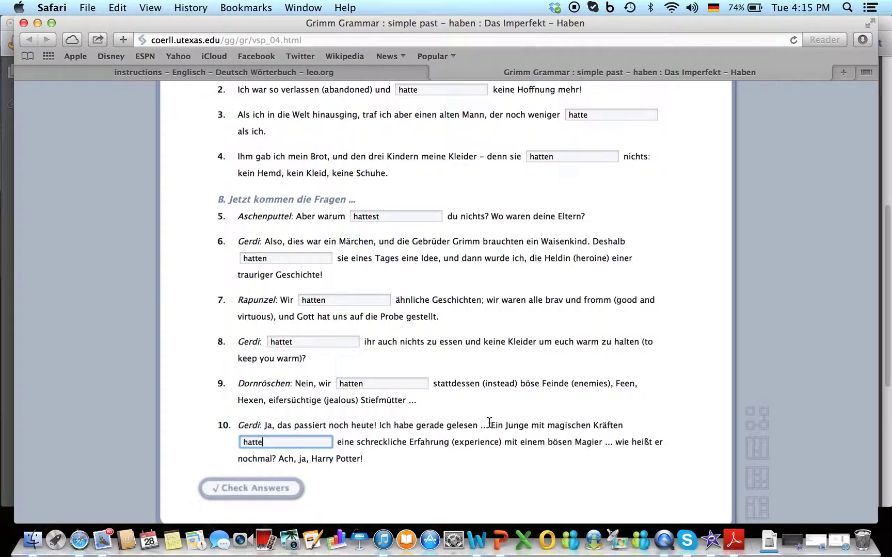
{"action": "left_click_drag", "start_coordinate": [489, 424], "coordinate": [529, 427]}
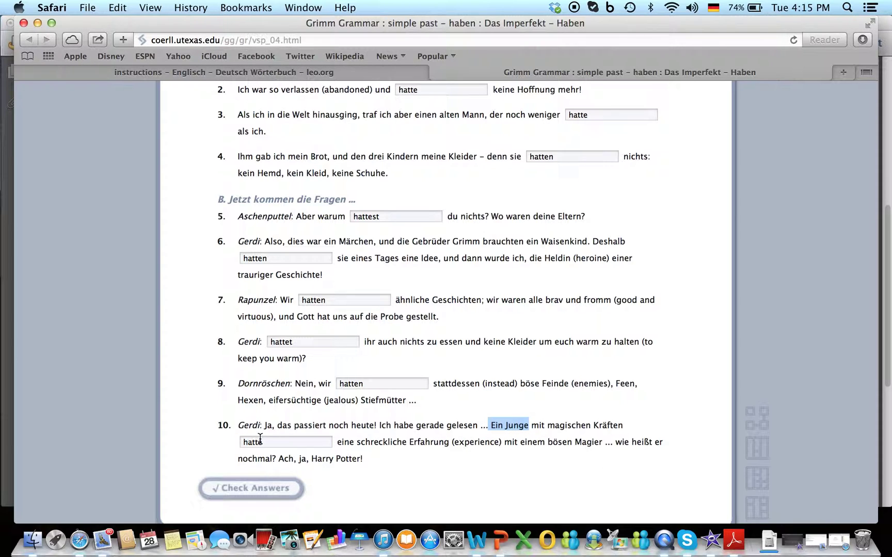
{"action": "left_click", "coordinate": [266, 491]}
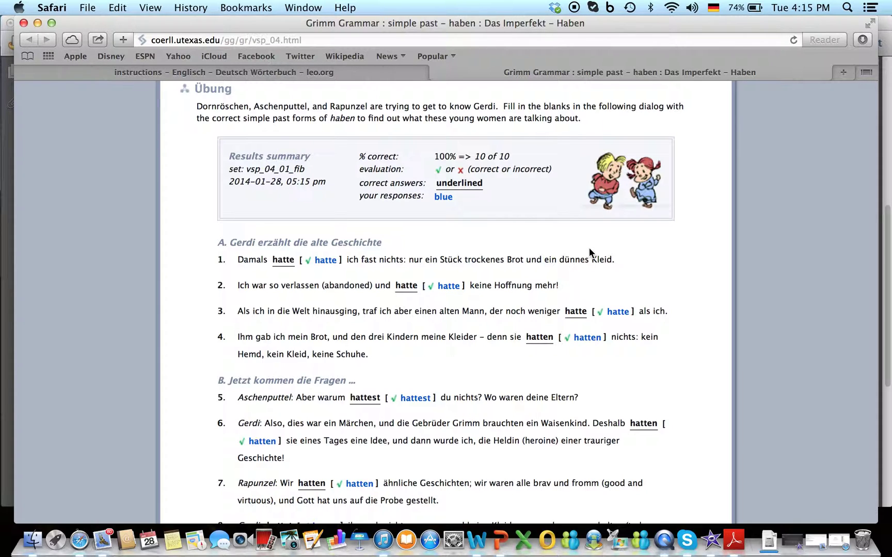
{"action": "scroll", "coordinate": [589, 247], "scroll_direction": "down", "scroll_amount": 10}
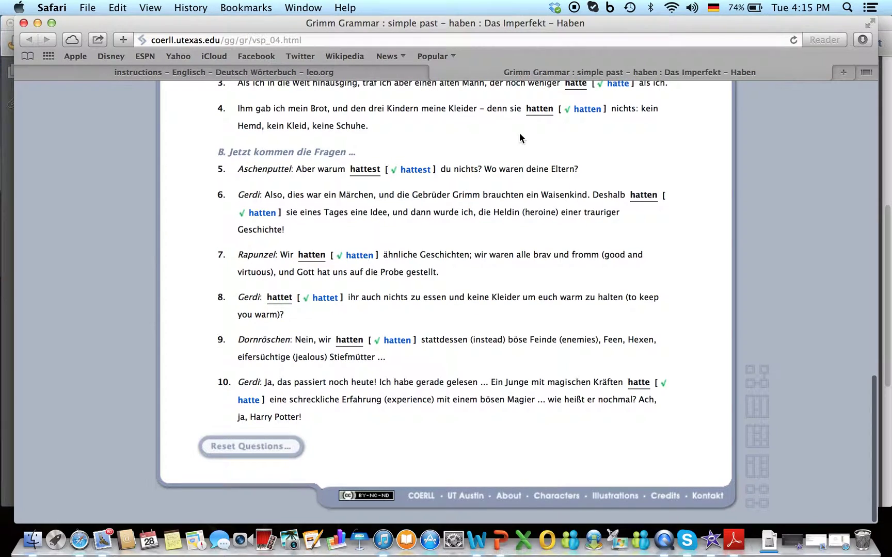
Step: Close Safari and switch Adobe Reader's track sheet to the Add Text Comment tool
{"action": "left_click", "coordinate": [23, 24]}
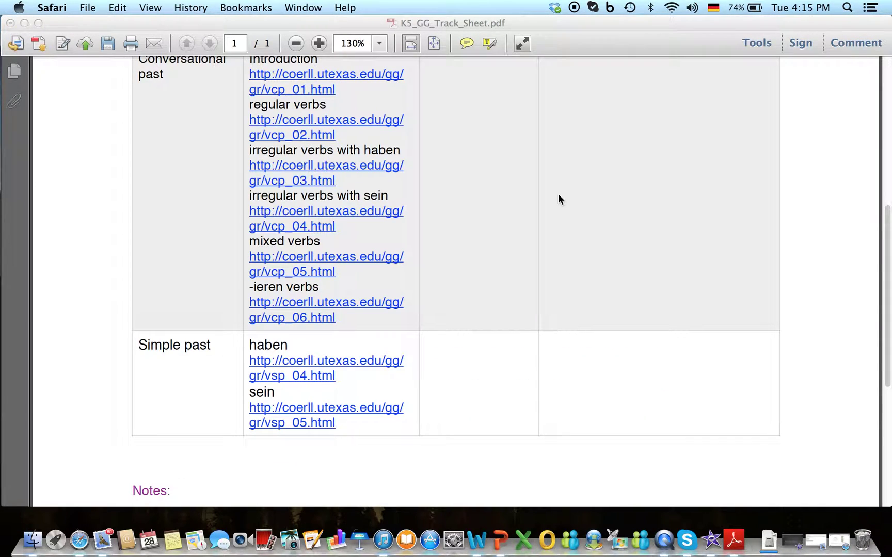
{"action": "scroll", "coordinate": [558, 193], "scroll_direction": "up", "scroll_amount": 2}
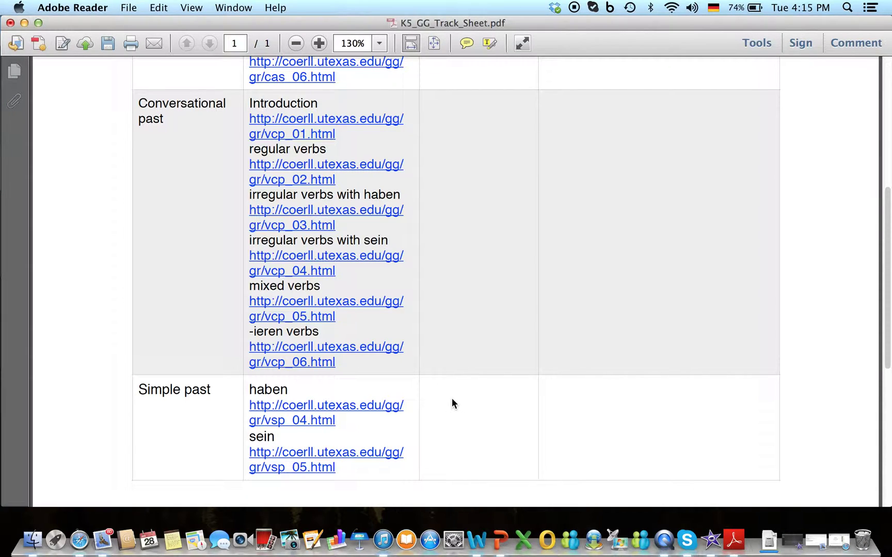
{"action": "left_click", "coordinate": [866, 43]}
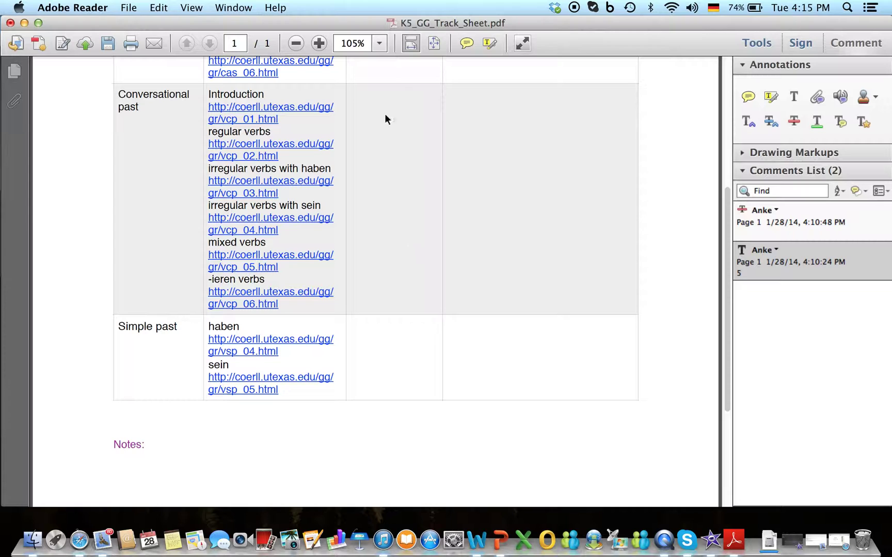
{"action": "left_click", "coordinate": [795, 97]}
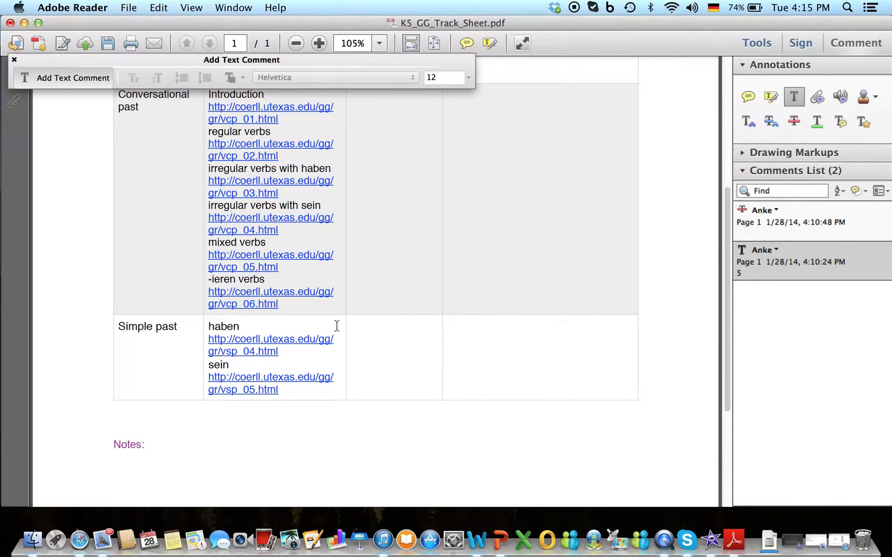
Step: Comment '100%' in the Simple past score cell and 'super einfach' under Questions or Problems
{"action": "left_click", "coordinate": [362, 340]}
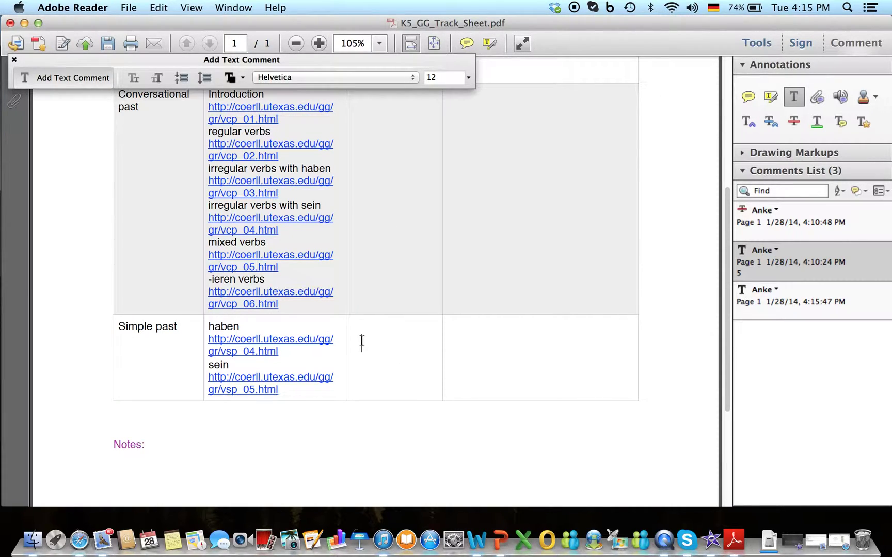
{"action": "type", "text": "100%"}
{"action": "left_click", "coordinate": [467, 353]}
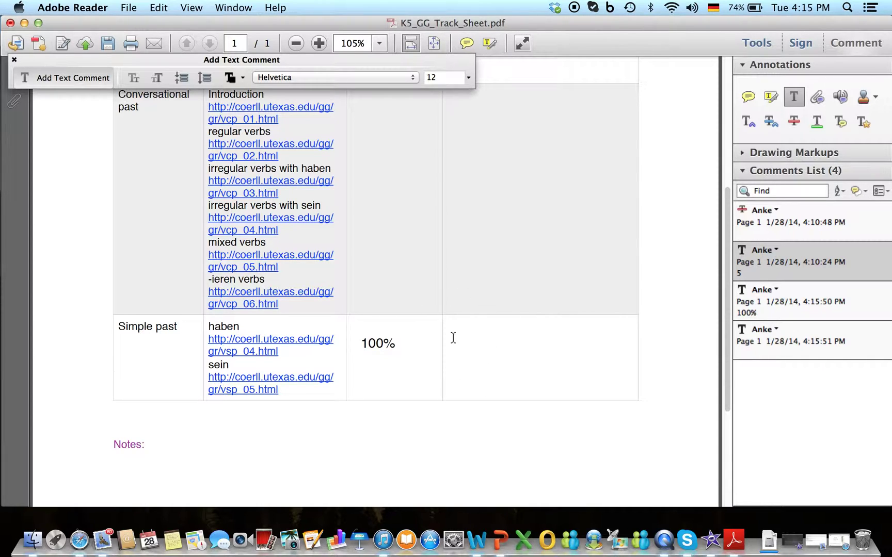
{"action": "left_click", "coordinate": [453, 338]}
{"action": "type", "text": "super einfach"}
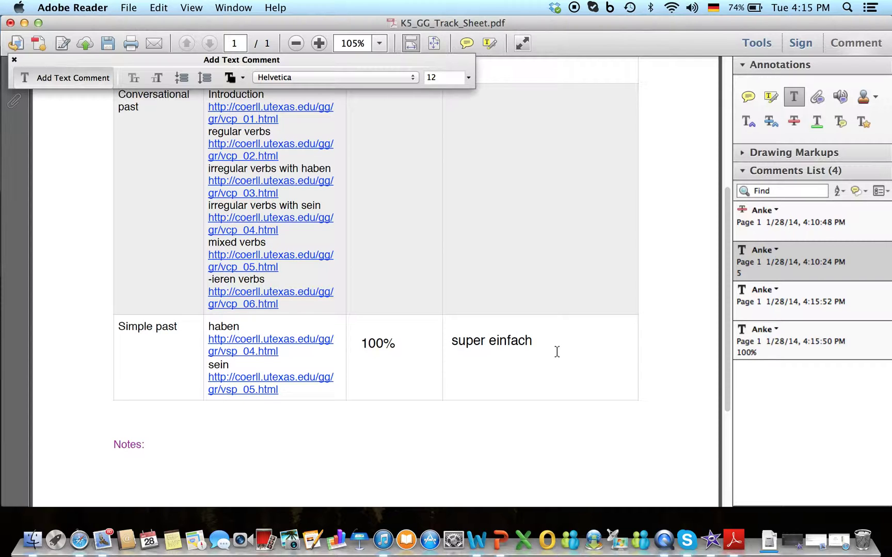
{"action": "scroll", "coordinate": [395, 189], "scroll_direction": "up", "scroll_amount": 10}
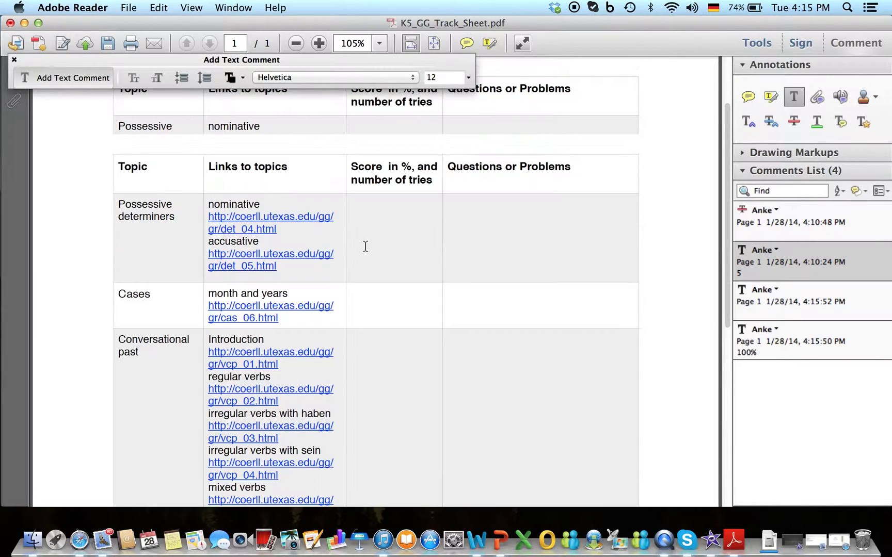
{"action": "left_click", "coordinate": [395, 315]}
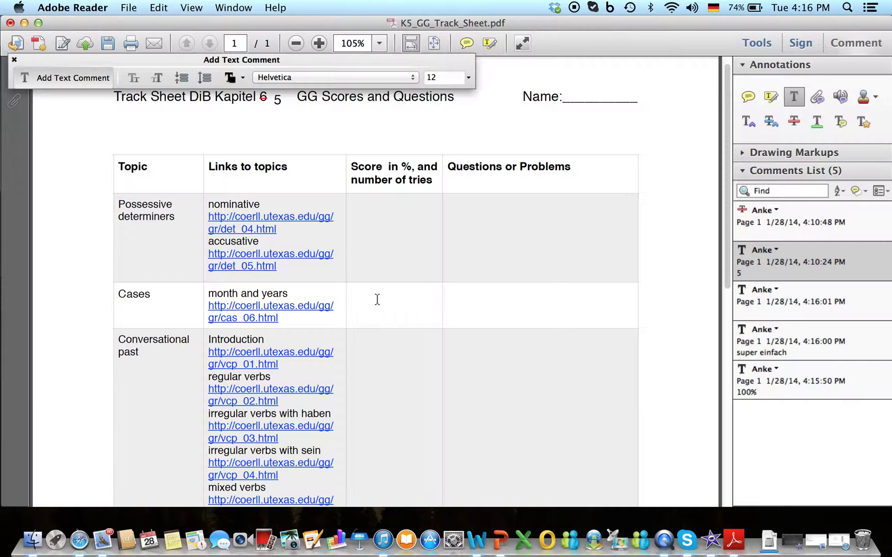
{"action": "type", "text": "55%"}
{"action": "right_click", "coordinate": [458, 292]}
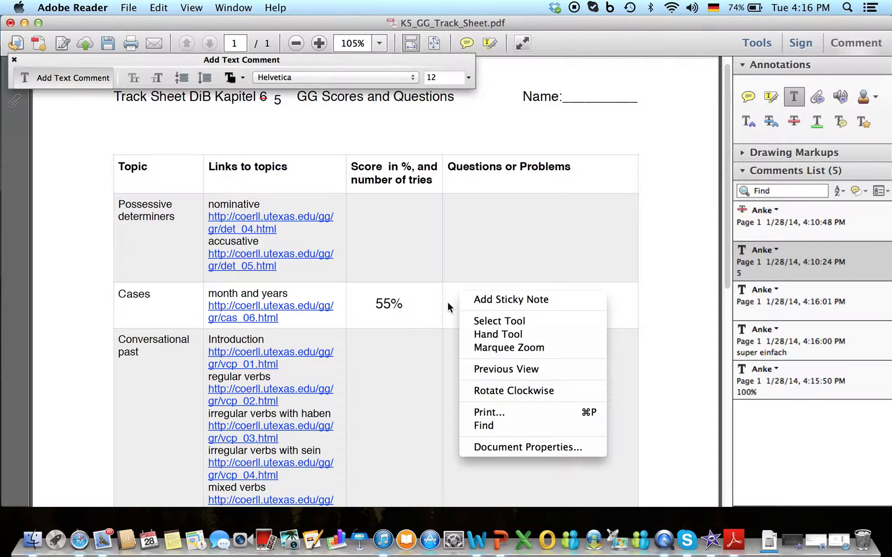
{"action": "left_click", "coordinate": [467, 298]}
{"action": "right_click", "coordinate": [465, 302]}
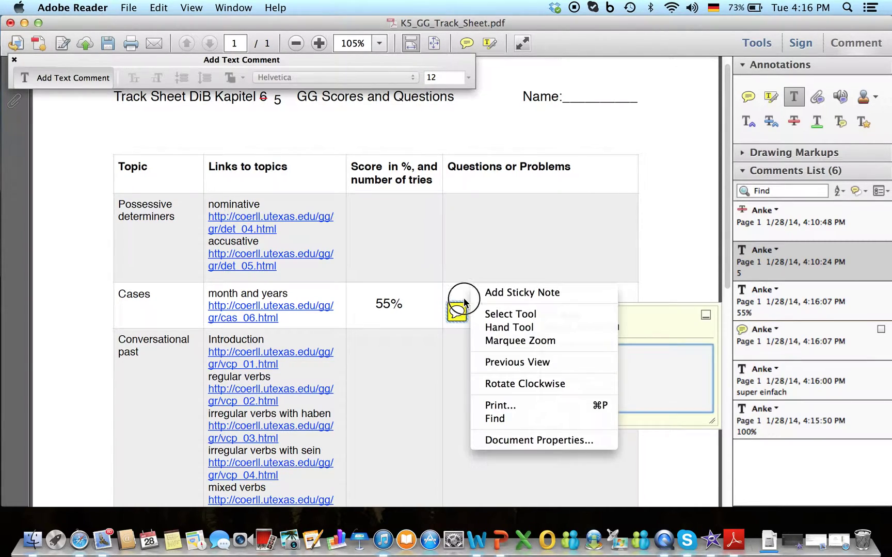
{"action": "left_click", "coordinate": [464, 302]}
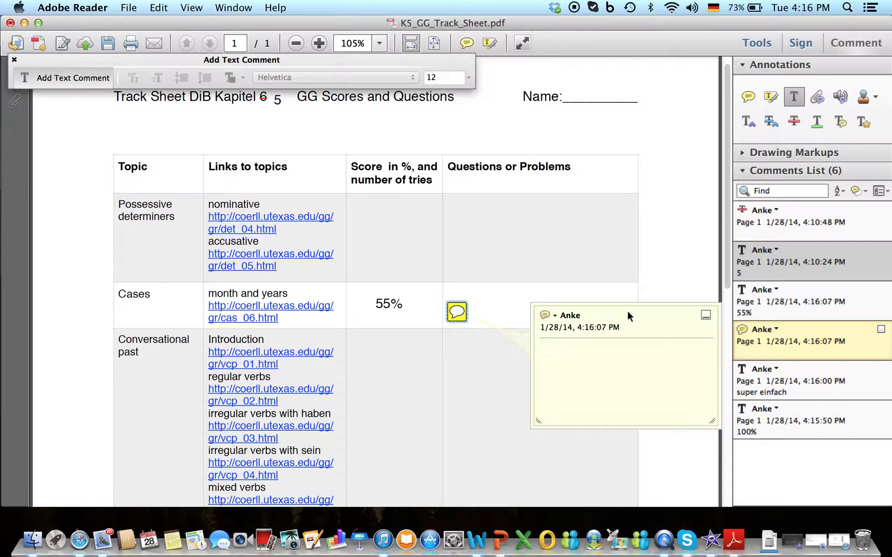
{"action": "left_click", "coordinate": [881, 331]}
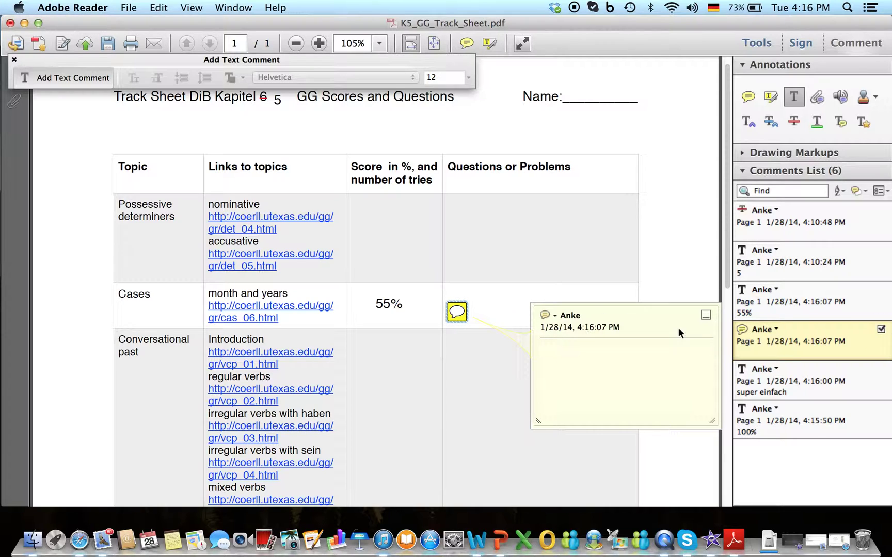
{"action": "right_click", "coordinate": [779, 335]}
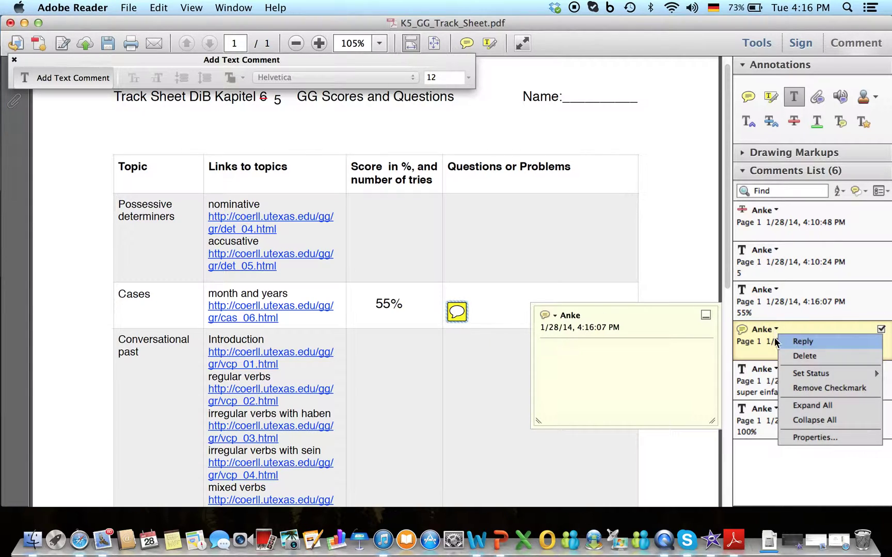
{"action": "left_click", "coordinate": [798, 354]}
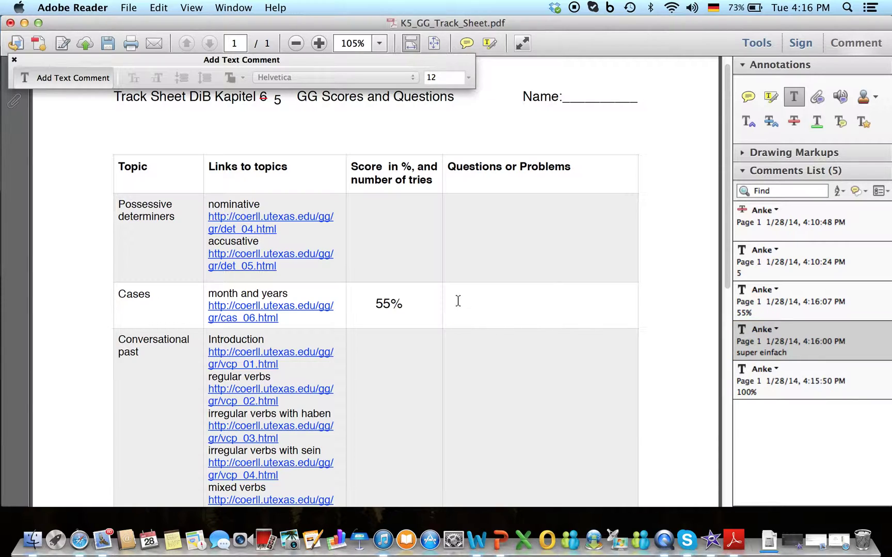
{"action": "left_click", "coordinate": [454, 302]}
Step: Type 'I had no clue what was going on..' into the Cases row problems comment
{"action": "type", "text": "I had no"}
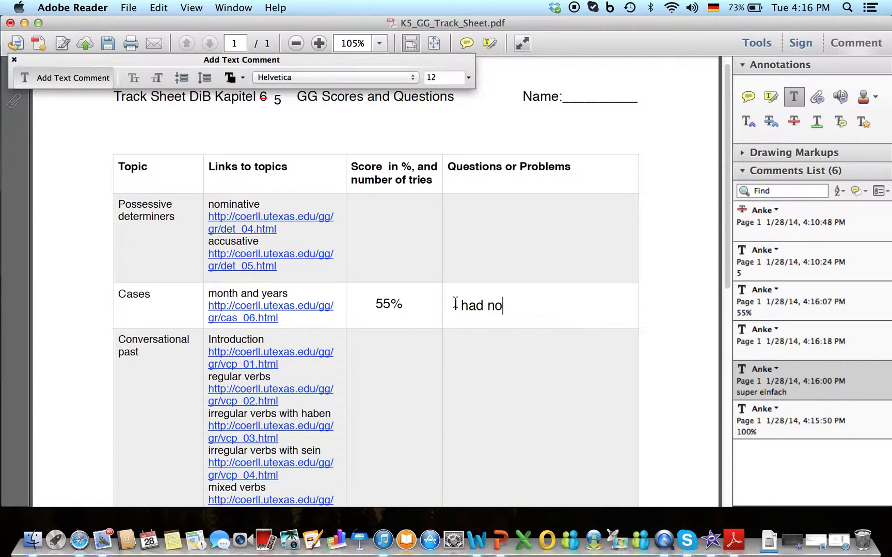
{"action": "type", "text": " clue what was goin"}
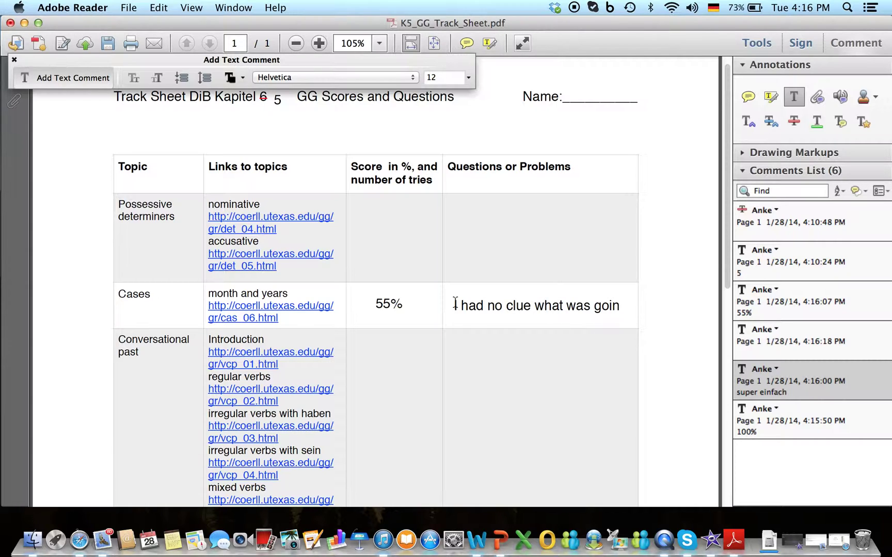
{"action": "type", "text": "g on..."}
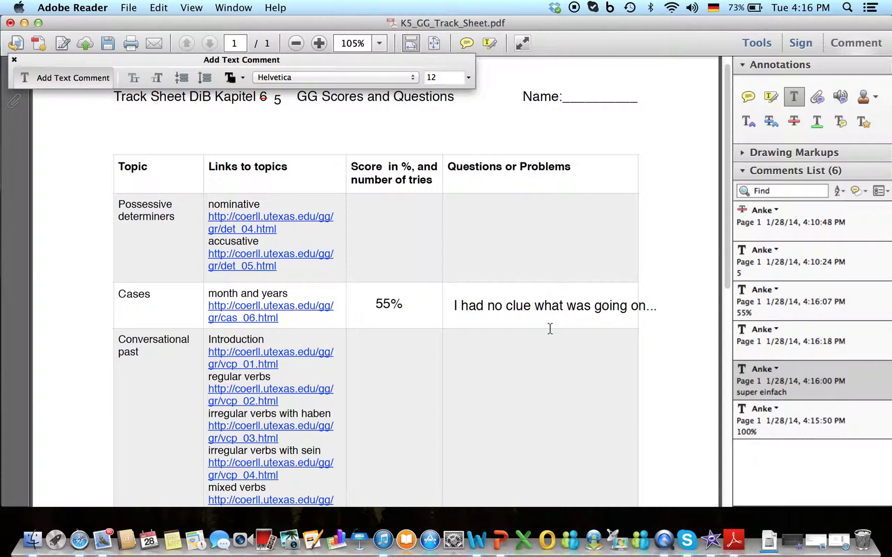
{"action": "scroll", "coordinate": [550, 329], "scroll_direction": "down", "scroll_amount": 5}
Step: Add a two-line Notes comment about disliking the story and haben spelling errors
{"action": "scroll", "coordinate": [550, 329], "scroll_direction": "down", "scroll_amount": 5}
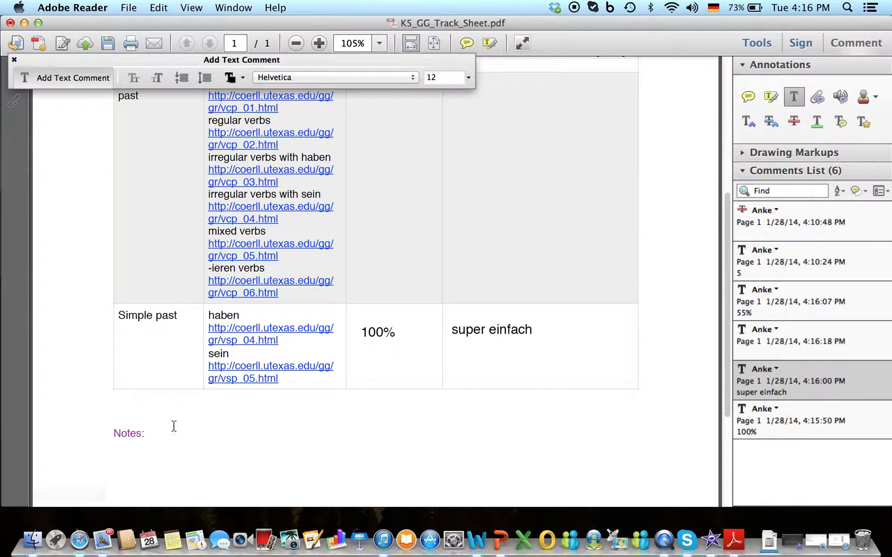
{"action": "left_click", "coordinate": [154, 437]}
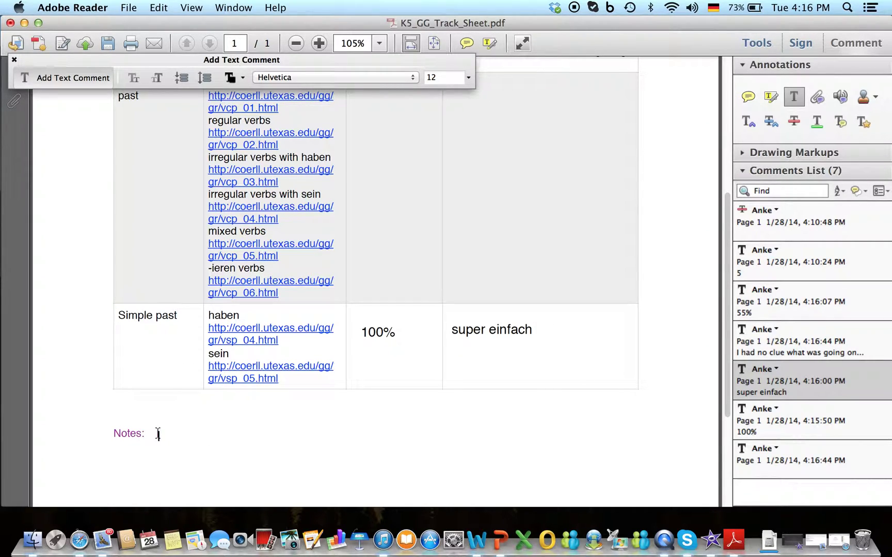
{"action": "type", "text": "I did not like the s"}
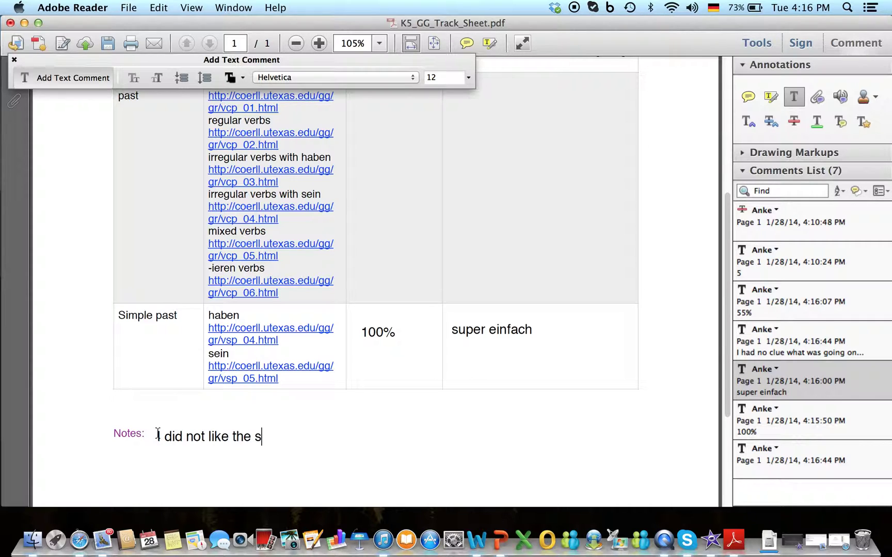
{"action": "type", "text": "torz"}
{"action": "key", "text": "Return"}
{"action": "type", "text": "there "}
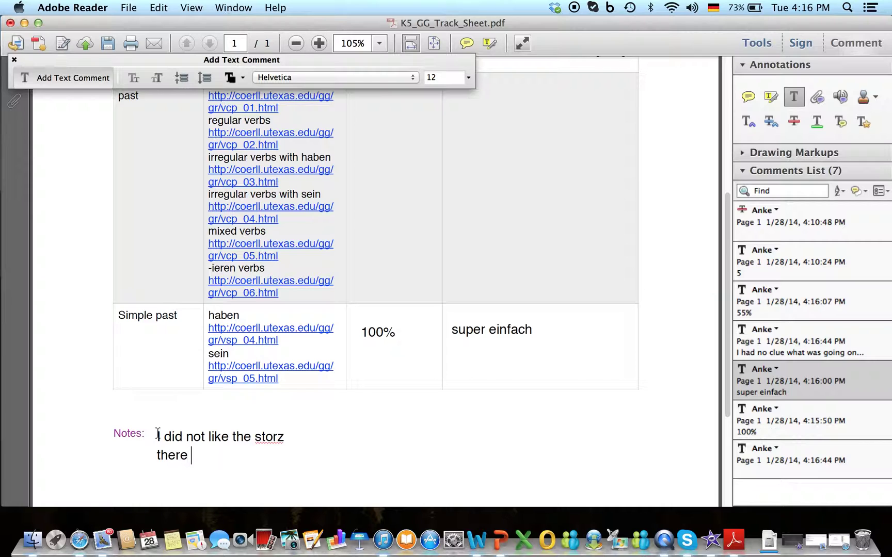
{"action": "type", "text": "were multip"}
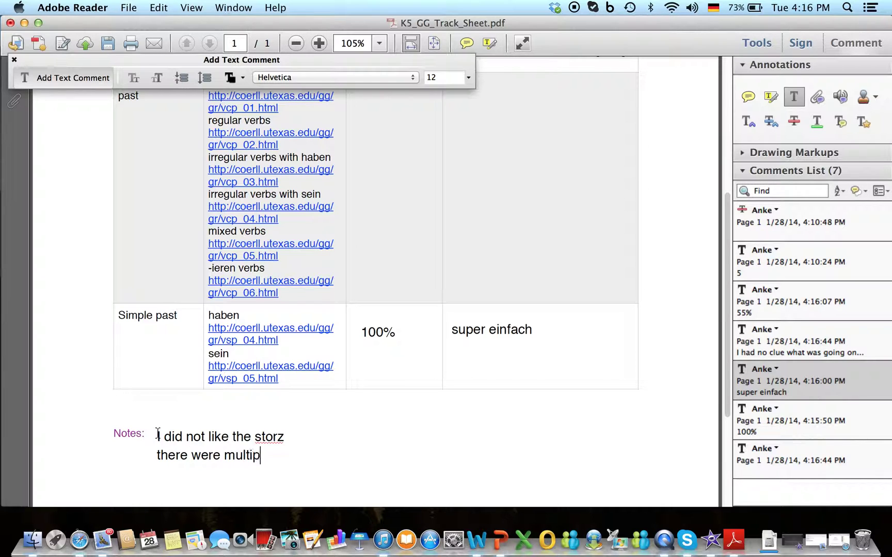
{"action": "type", "text": "le errors in sepe"}
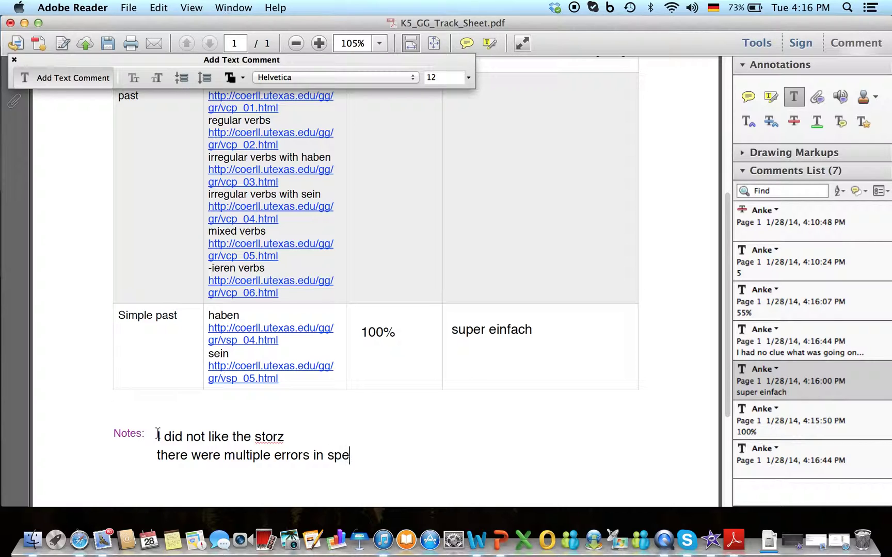
{"action": "type", "text": "lling in the ha"}
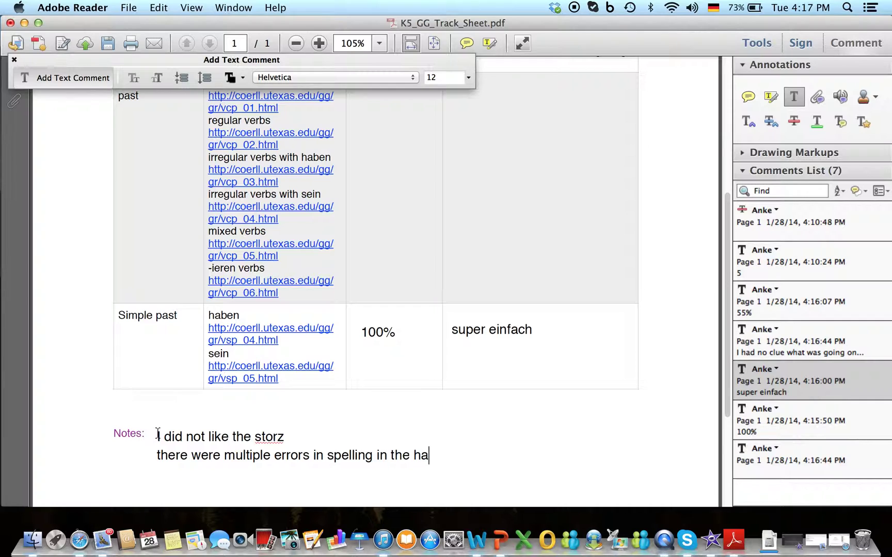
{"action": "type", "text": "ben past t"}
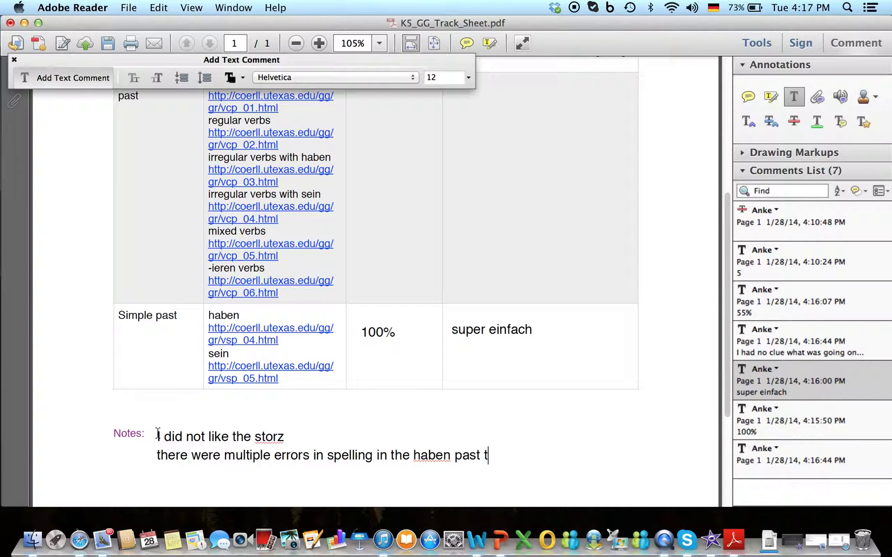
{"action": "type", "text": "ense actiov"}
{"action": "type", "text": "itz"}
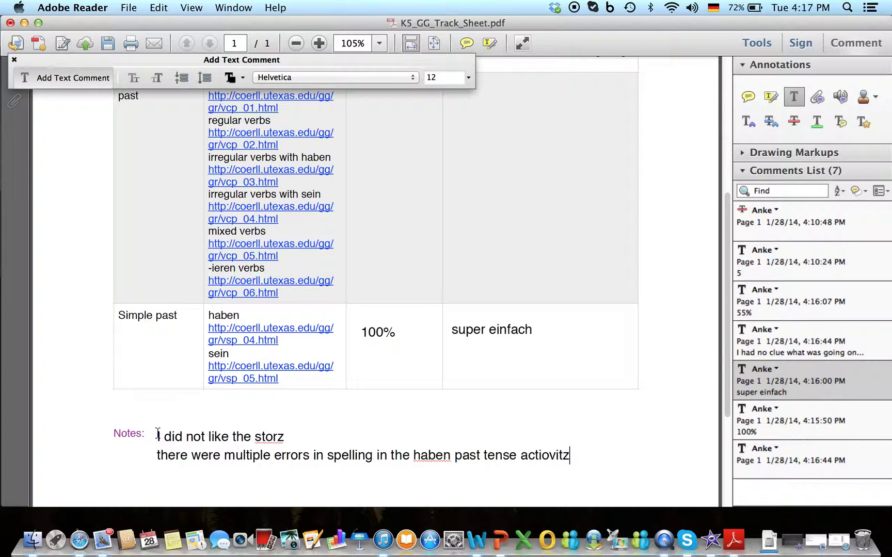
{"action": "left_click", "coordinate": [546, 450]}
{"action": "key", "text": "Delete"}
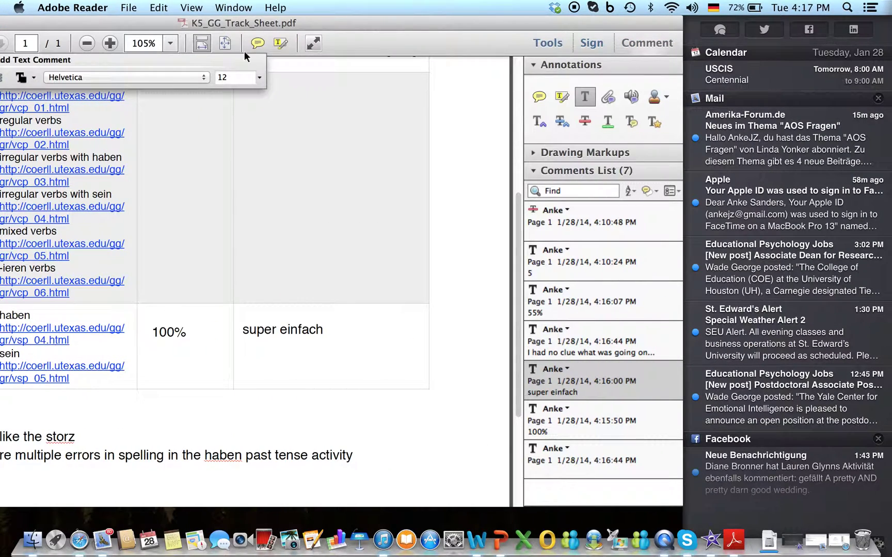
Step: Close the track sheet without saving and bring up QuickTime Player's Dock menu
{"action": "left_click", "coordinate": [374, 99]}
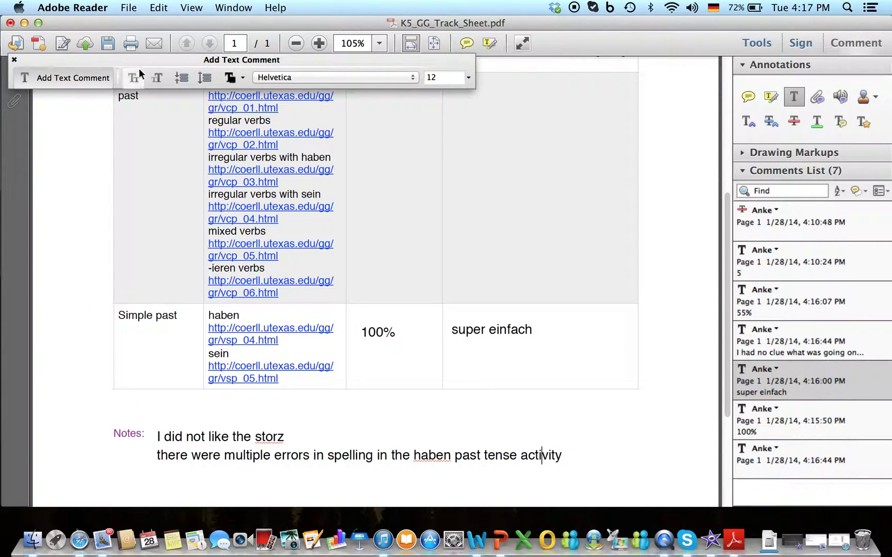
{"action": "left_click", "coordinate": [10, 23]}
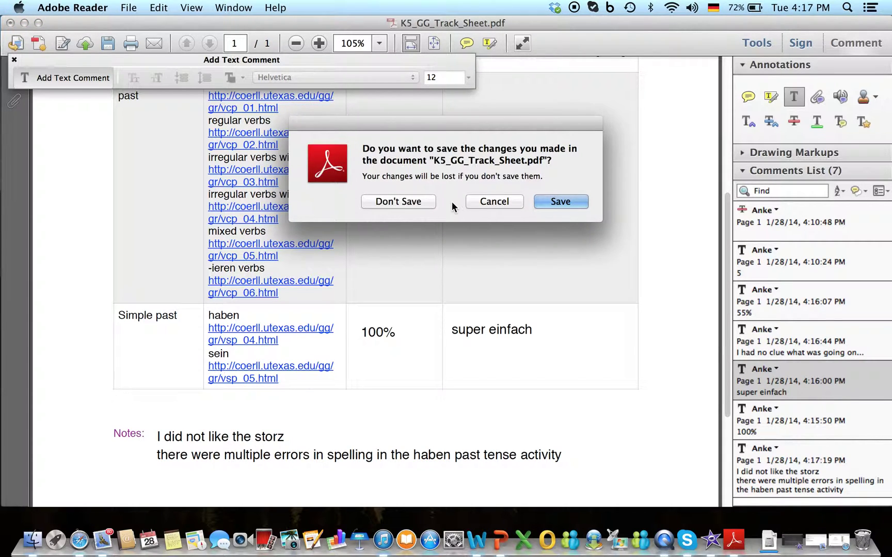
{"action": "left_click", "coordinate": [402, 202]}
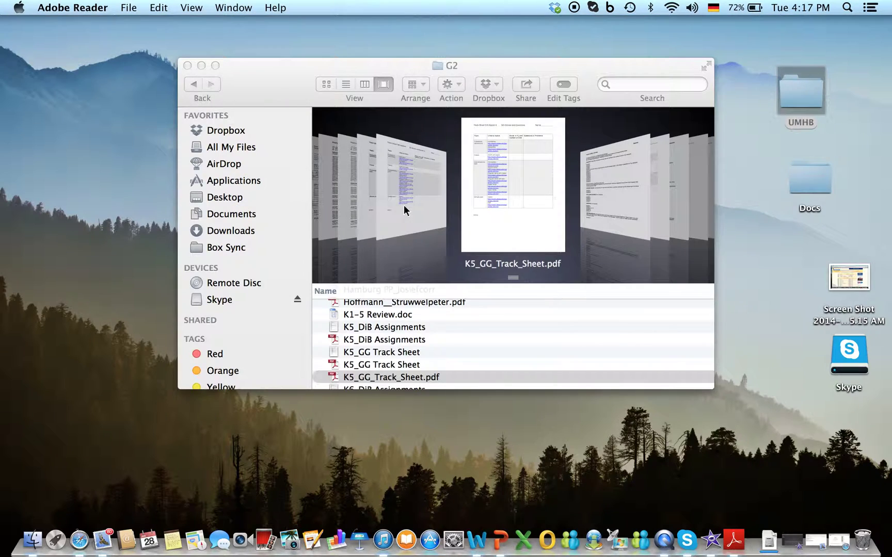
{"action": "left_click", "coordinate": [664, 540]}
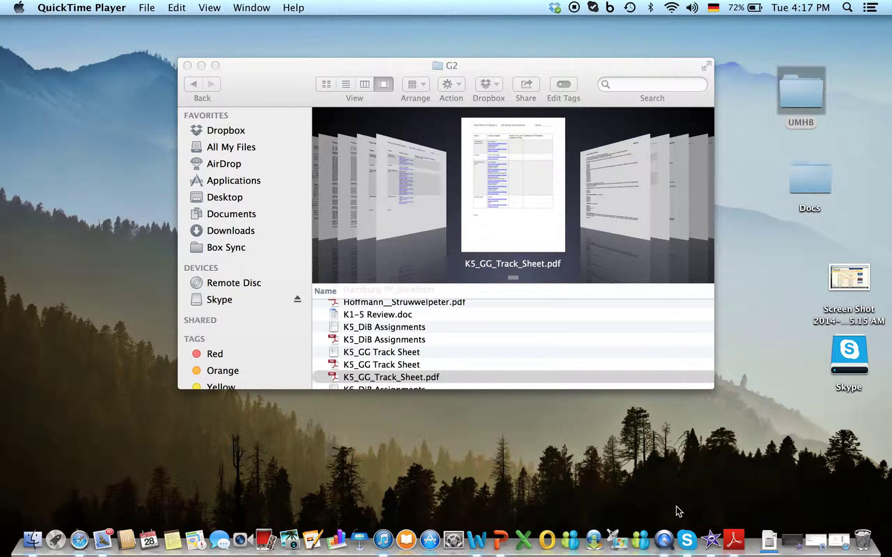
{"action": "right_click", "coordinate": [664, 539]}
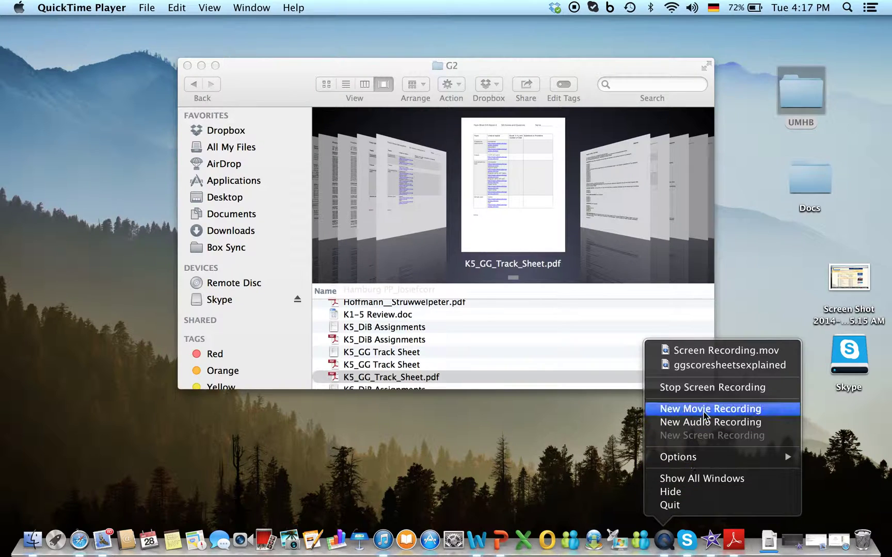